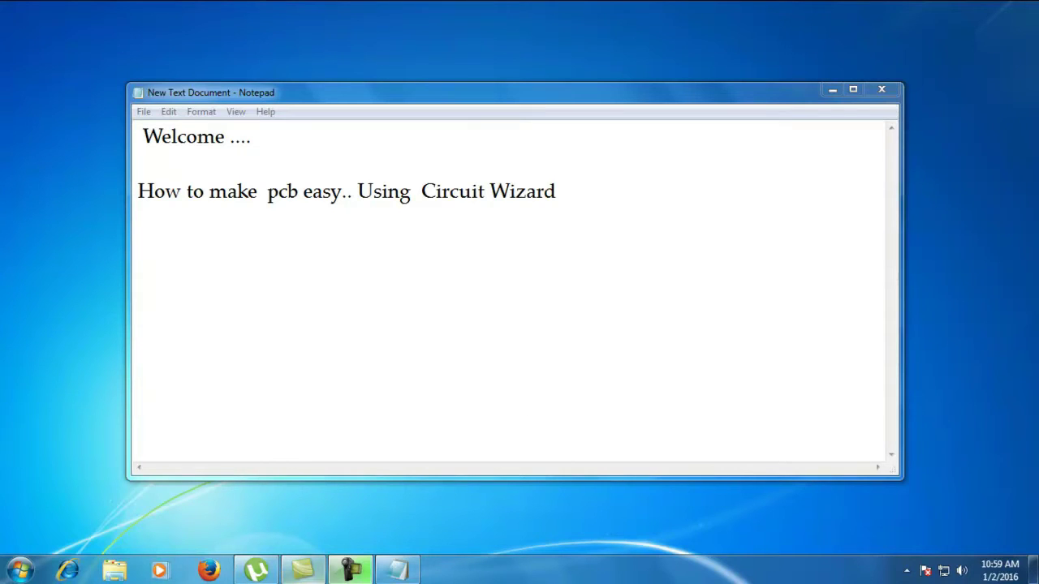
# Step: Add the lines "Step 1 :" and "open circuit wizard software.." below the heading in the note
pyautogui.click(570, 193)
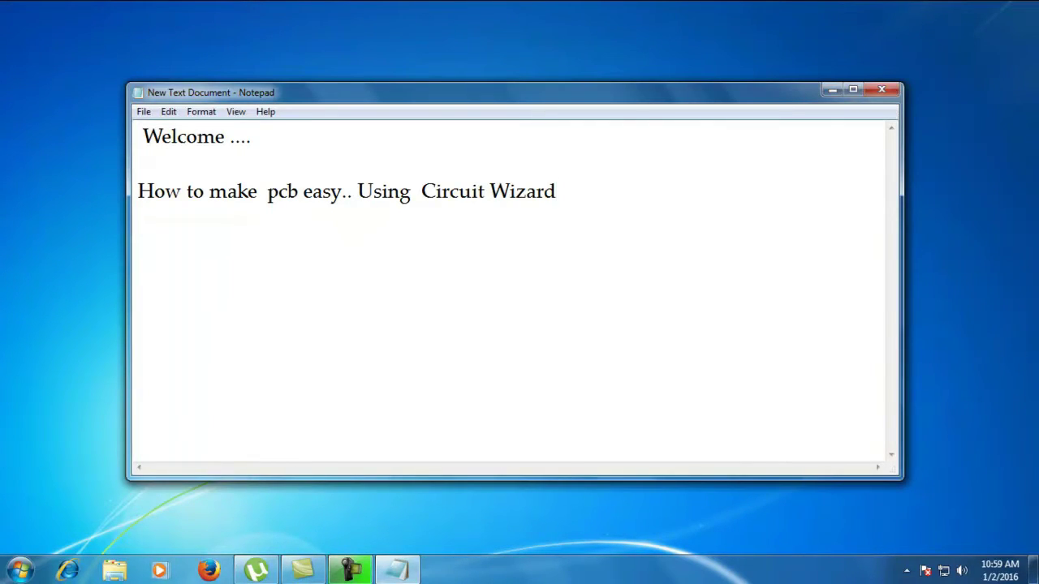
pyautogui.write('Step 1 :')
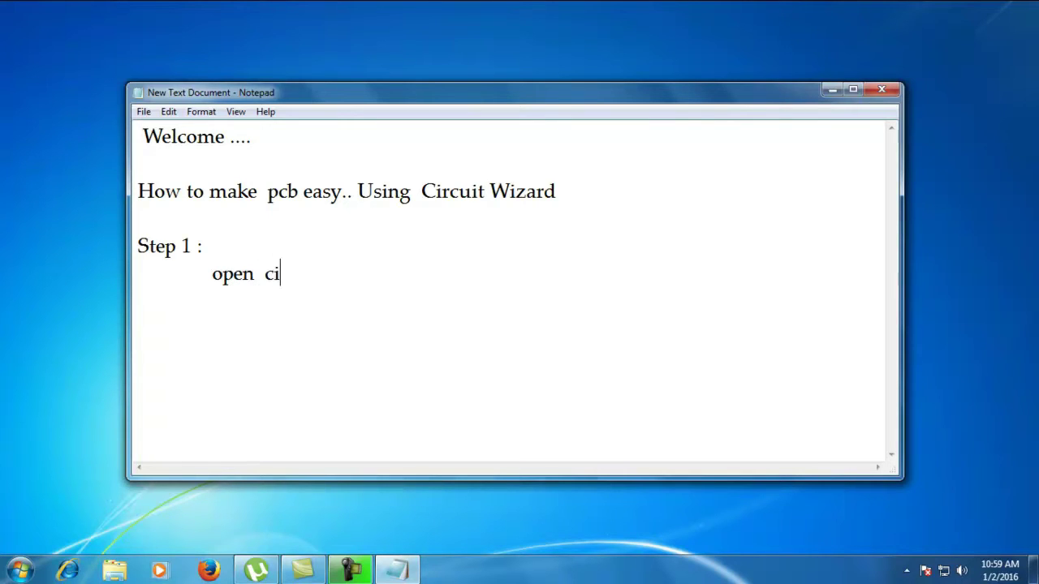
pyautogui.write('uit wizard')
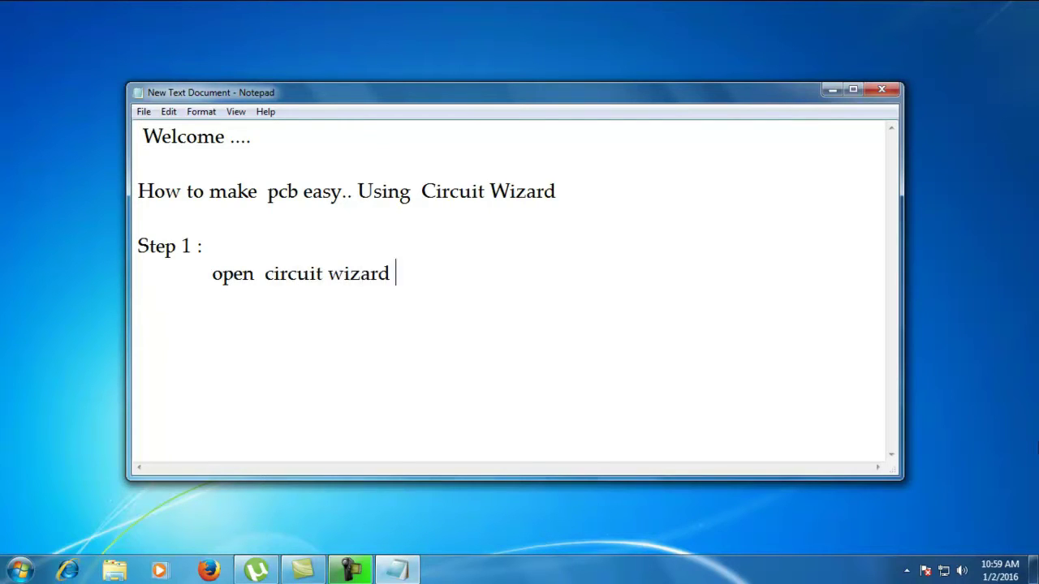
pyautogui.write('software..')
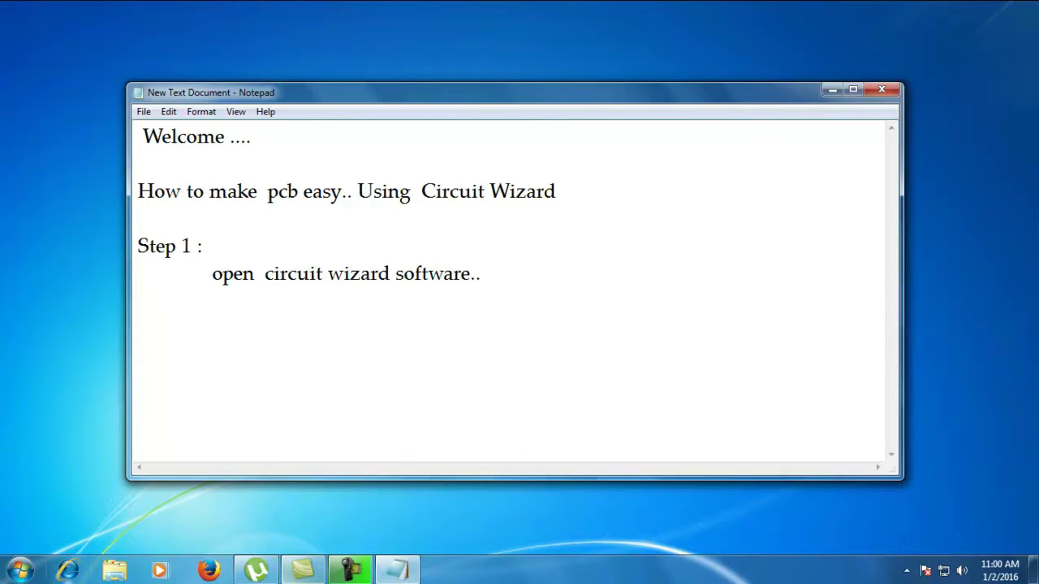
# Step: Launch CktWiz from the SOFTWARE\Circuit Wizard folder on drive F:, minimize the folder window and maximize Circuit Wizard
pyautogui.click(9, 577)
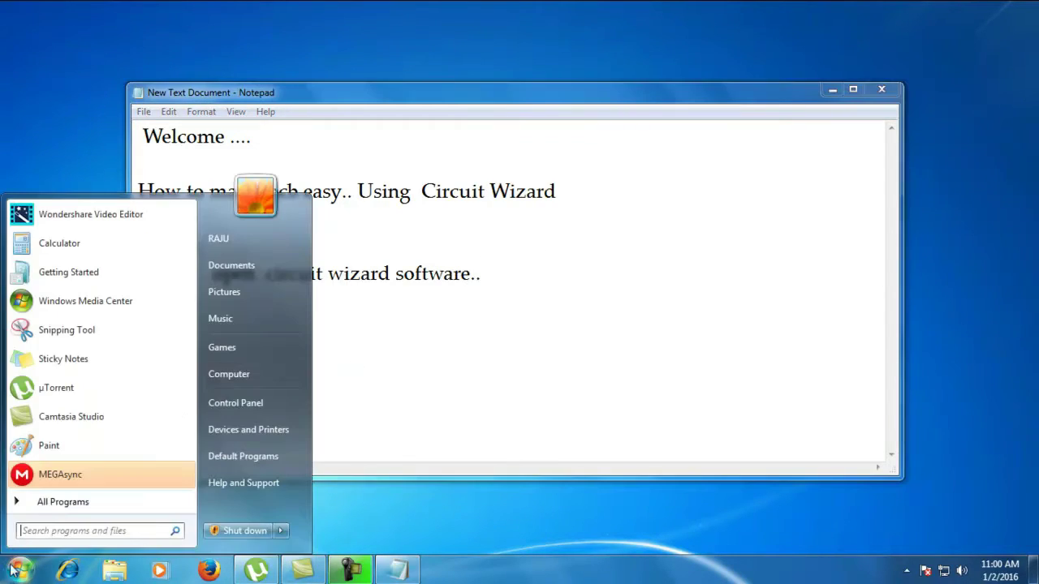
pyautogui.click(237, 367)
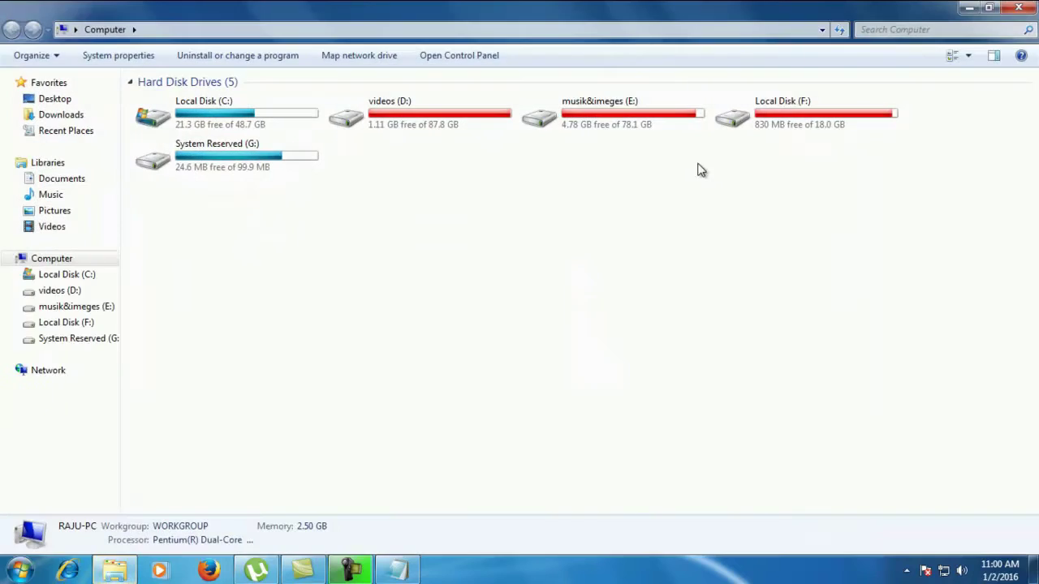
pyautogui.doubleClick(775, 122)
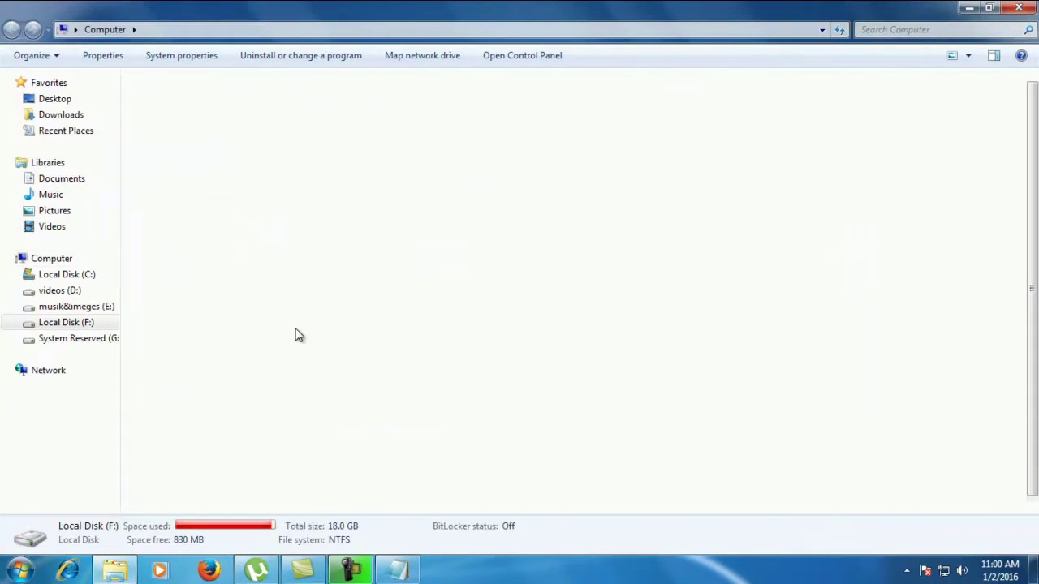
pyautogui.doubleClick(340, 258)
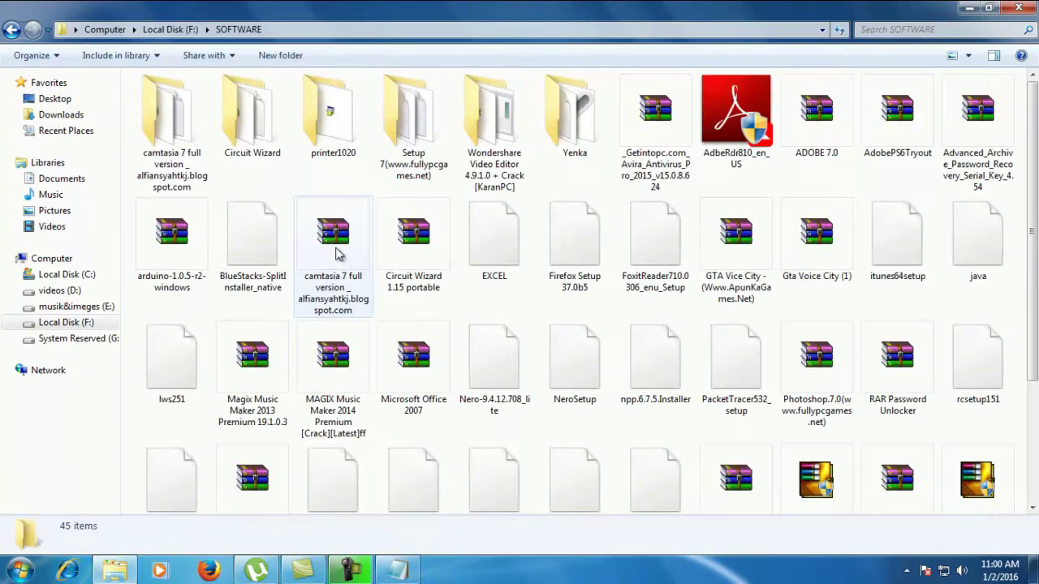
pyautogui.doubleClick(251, 114)
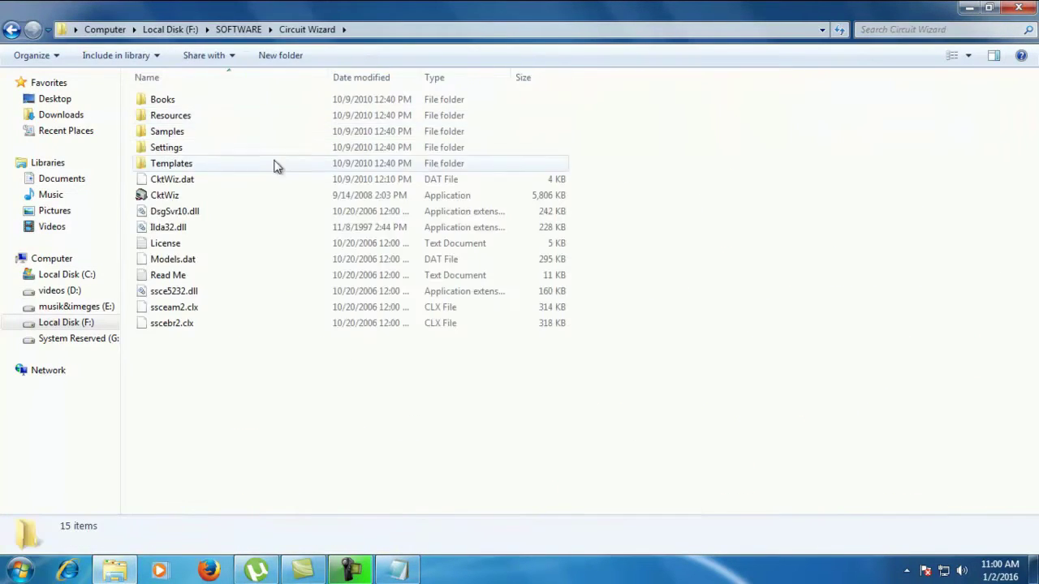
pyautogui.doubleClick(229, 198)
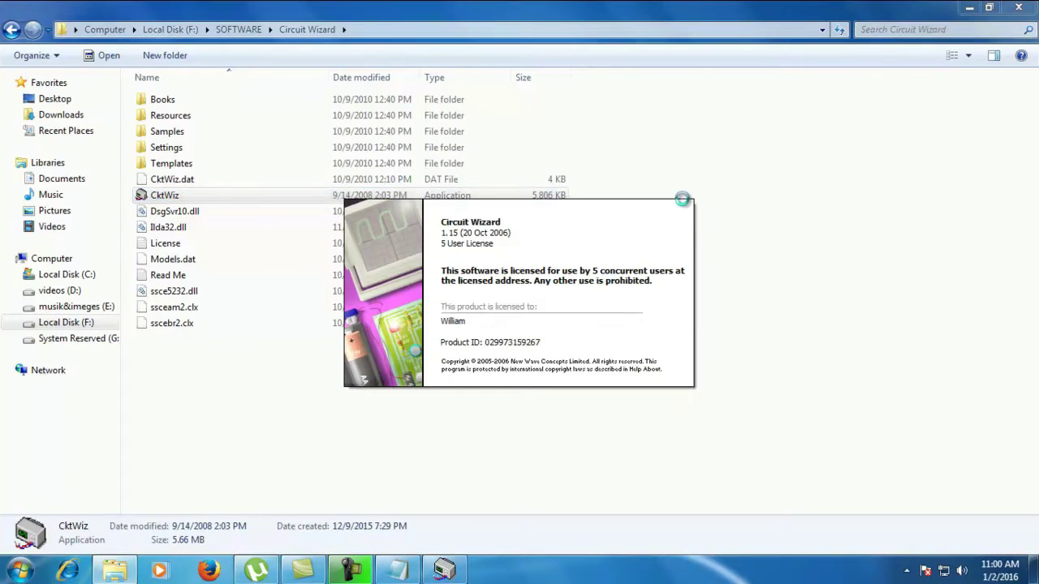
pyautogui.click(970, 7)
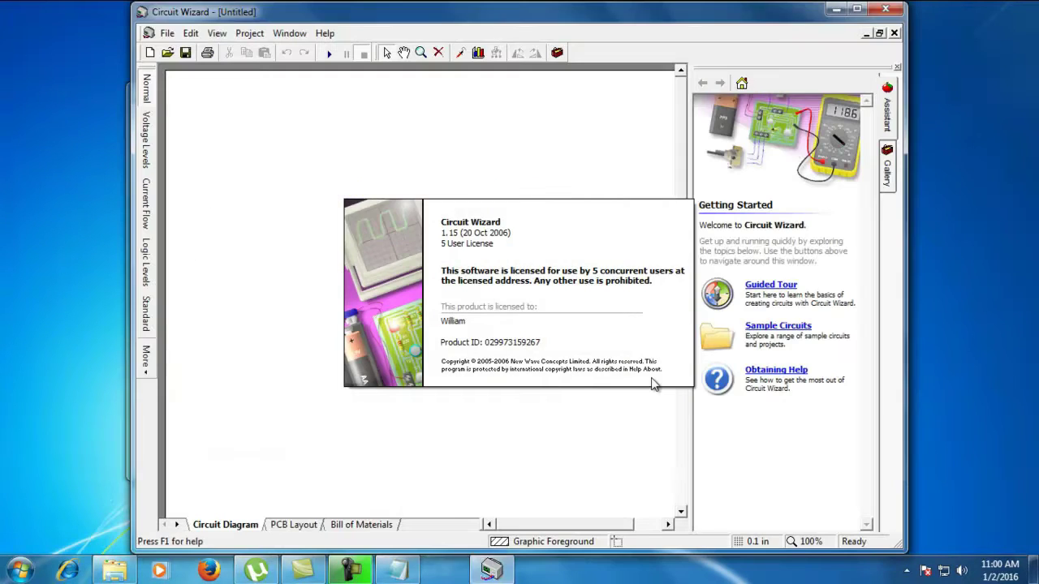
pyautogui.click(857, 9)
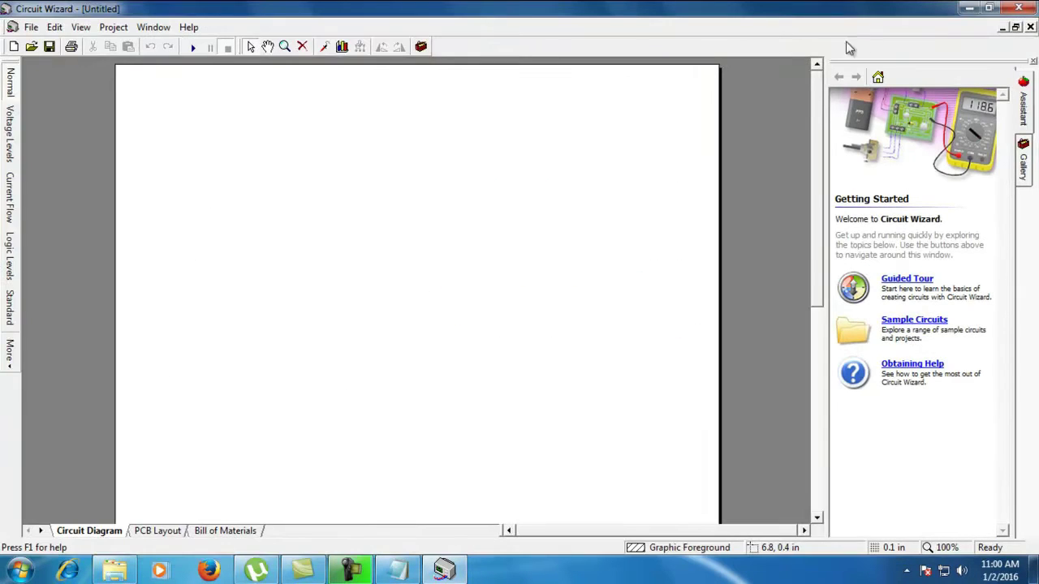
pyautogui.click(81, 27)
pyautogui.moveTo(113, 27)
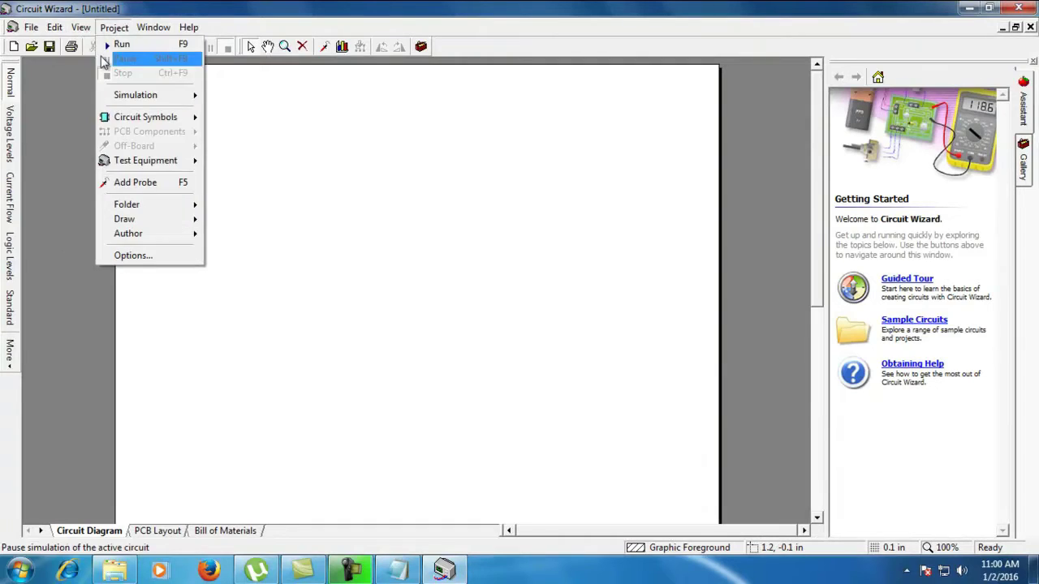
pyautogui.click(89, 43)
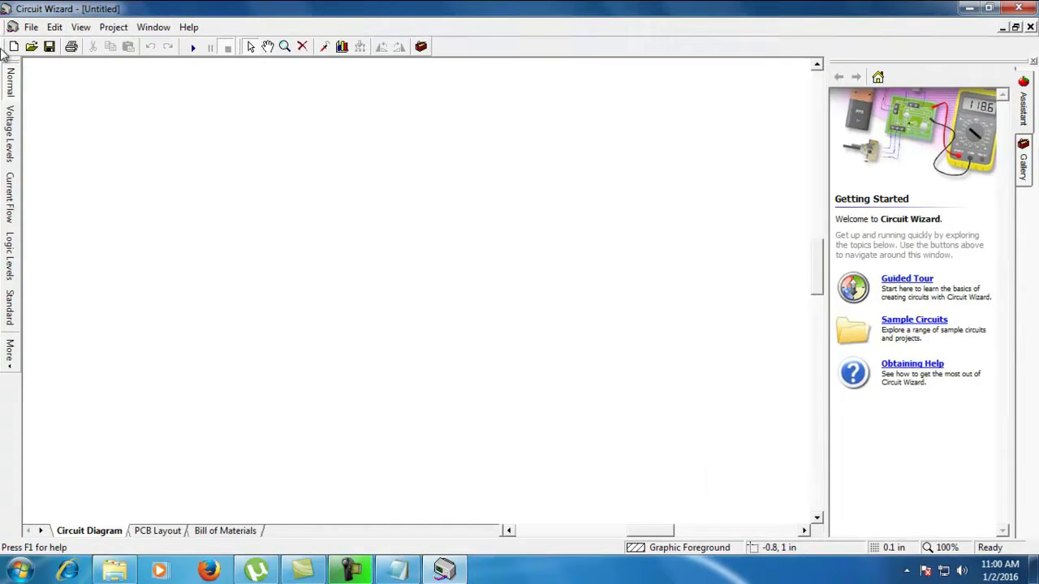
# Step: Place an 8 pin DIL integrated circuit from the Dual-In-Line (DIL) gallery category on the circuit diagram
pyautogui.click(1023, 167)
pyautogui.click(995, 75)
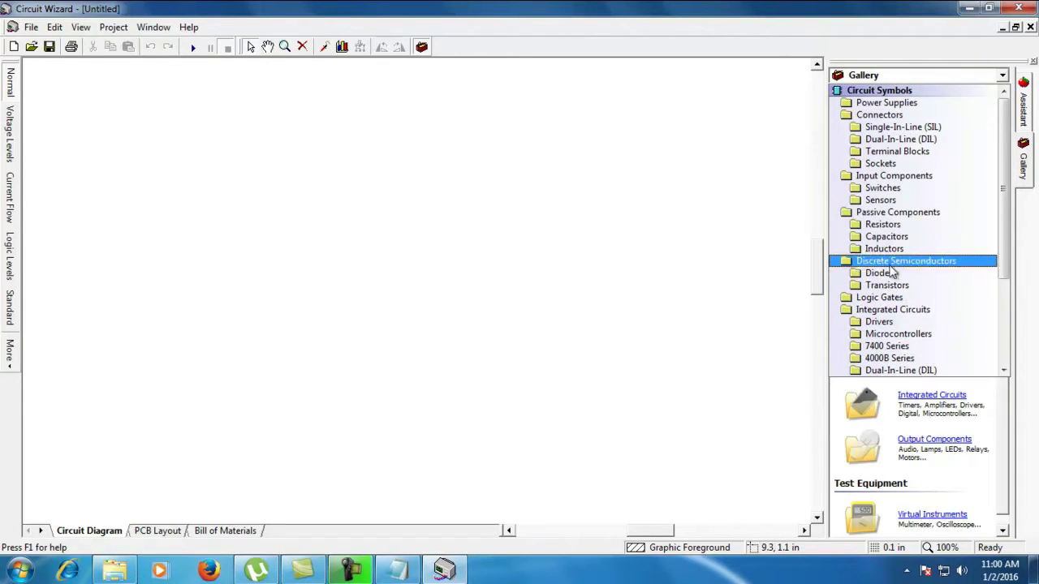
pyautogui.click(891, 315)
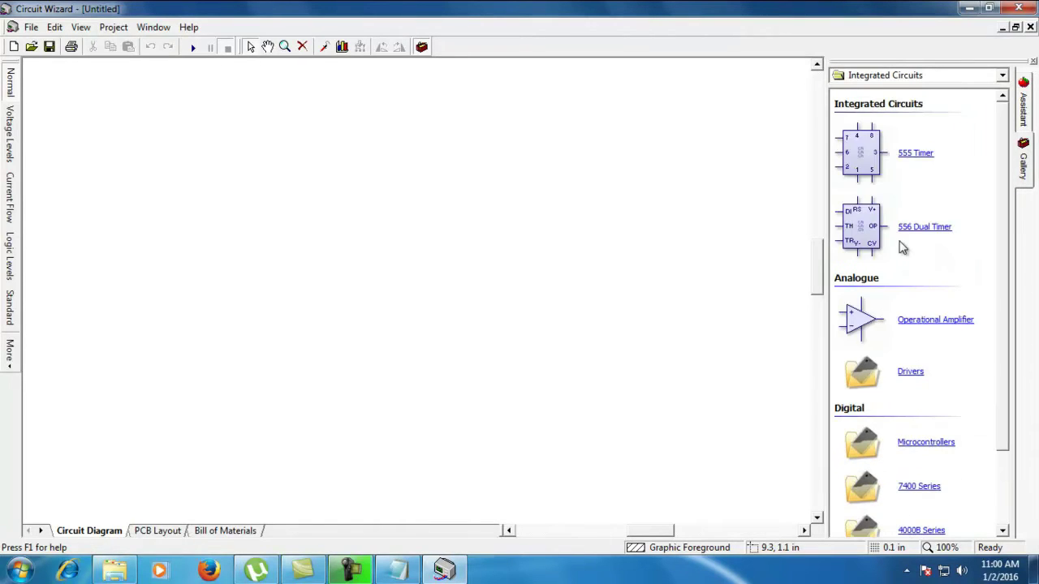
pyautogui.scroll(-3, 915, 258)
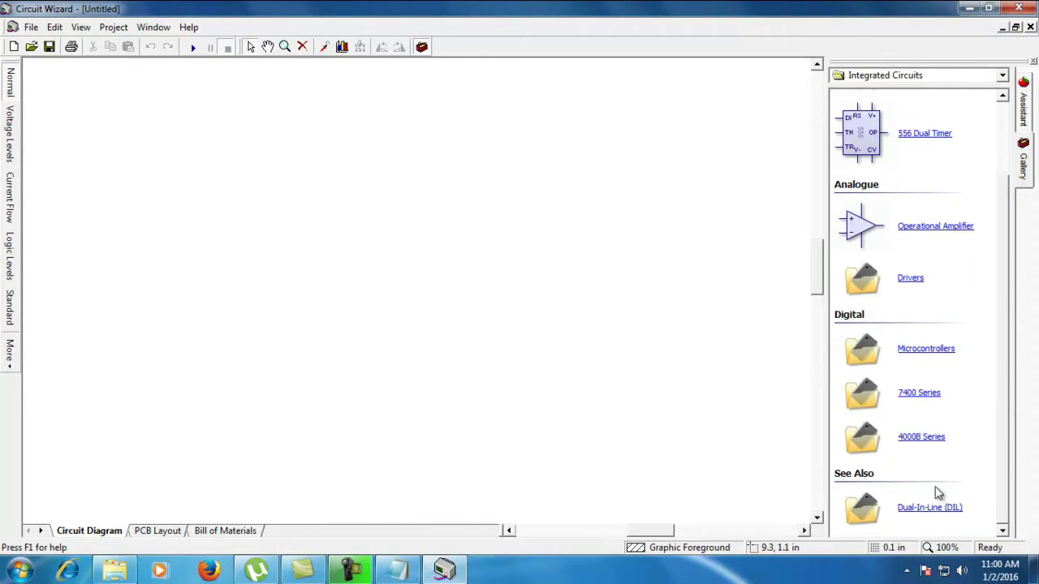
pyautogui.click(921, 508)
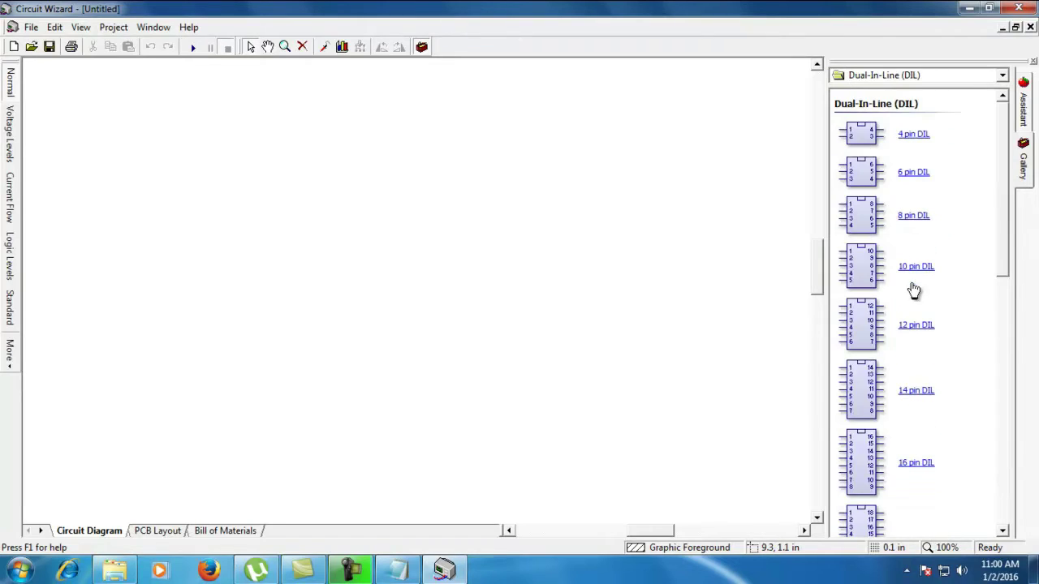
pyautogui.moveTo(915, 172); pyautogui.dragTo(379, 254)
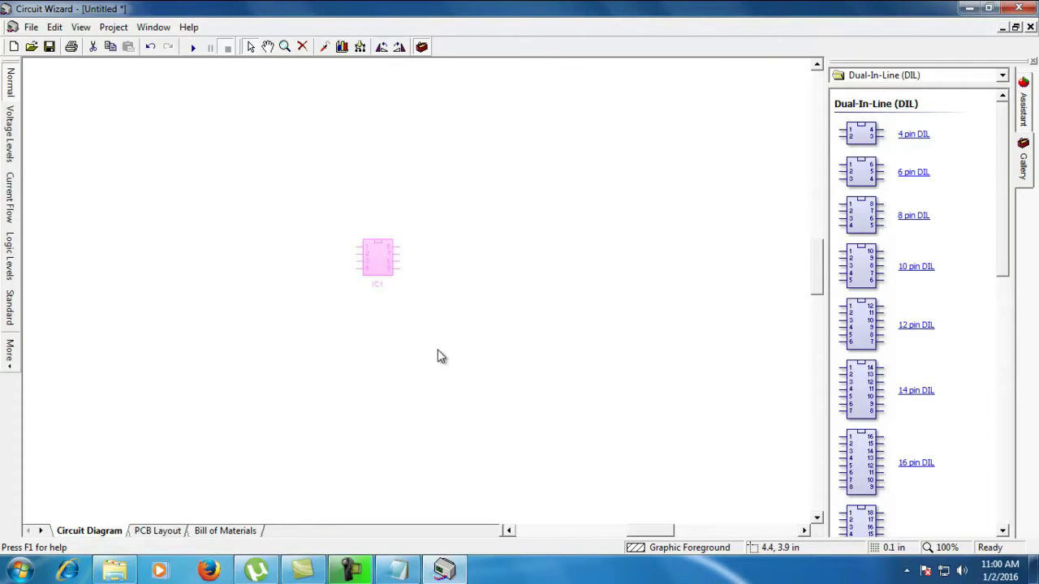
pyautogui.click(437, 356)
# Step: Add a 1K resistor, rotate it to horizontal and position it just right of the IC
pyautogui.click(1002, 74)
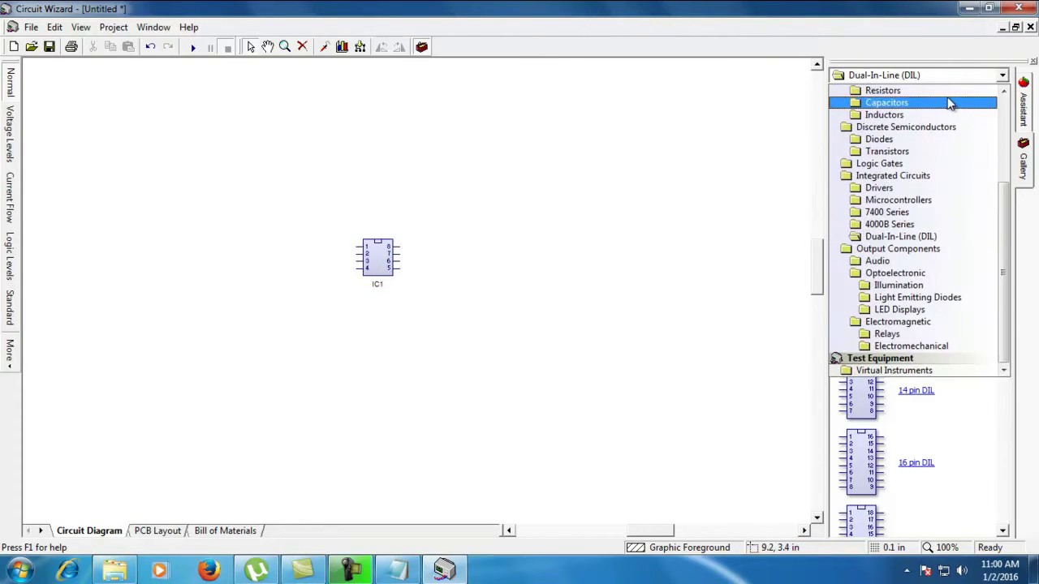
pyautogui.click(946, 91)
pyautogui.moveTo(907, 145); pyautogui.dragTo(474, 221)
pyautogui.rightClick(474, 222)
pyautogui.moveTo(526, 301)
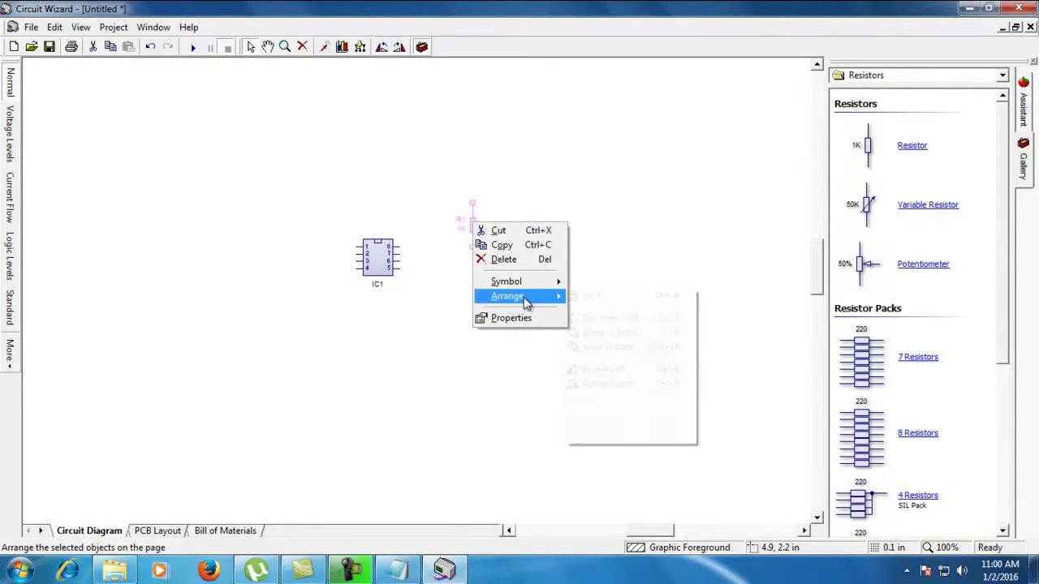
pyautogui.click(605, 369)
pyautogui.moveTo(477, 224); pyautogui.dragTo(447, 246)
# Step: Copy the 1K resistor, paste a duplicate below it and shift the original slightly upward
pyautogui.rightClick(444, 248)
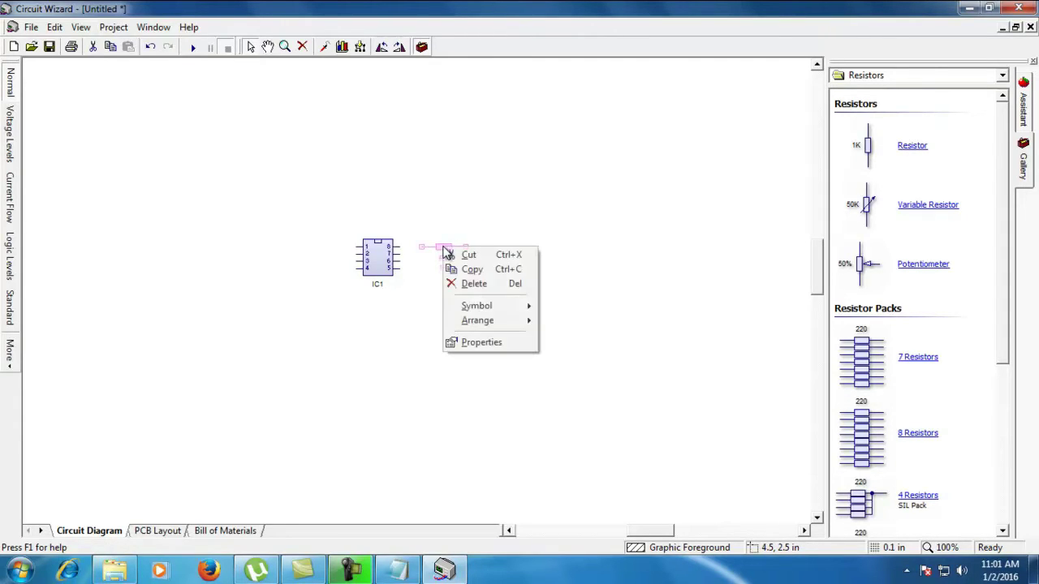
pyautogui.click(488, 270)
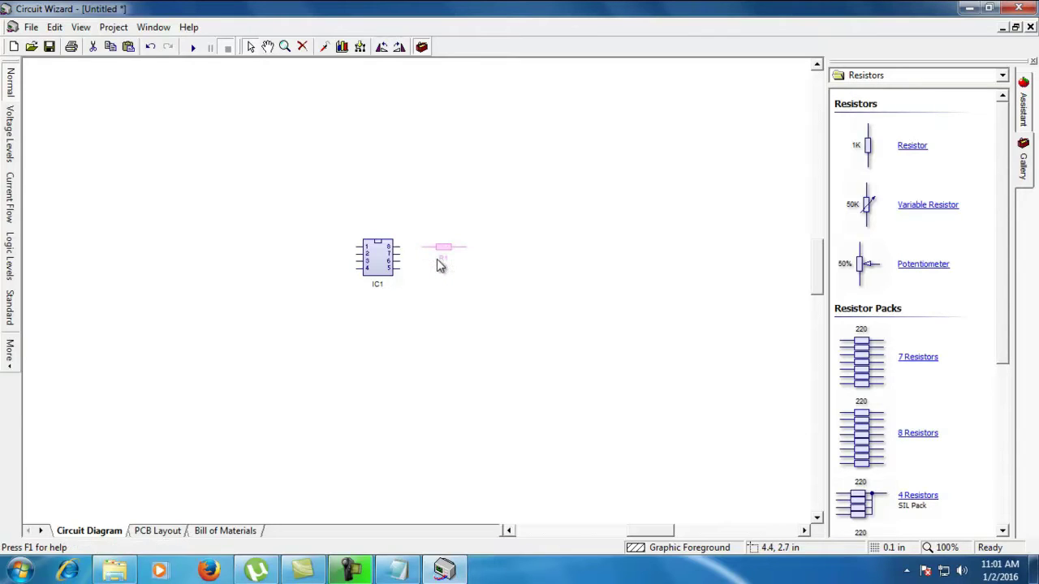
pyautogui.rightClick(435, 267)
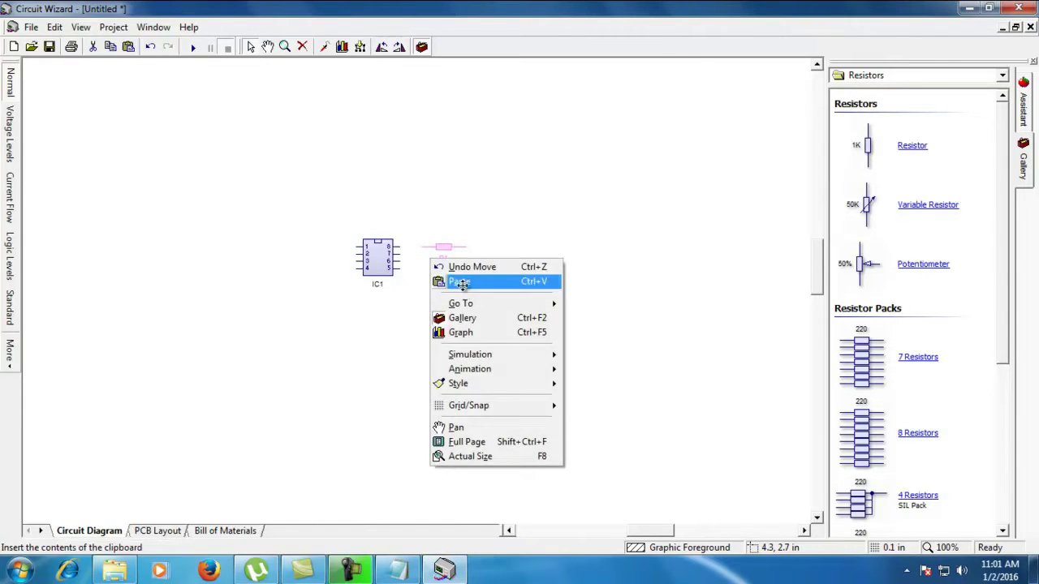
pyautogui.click(454, 278)
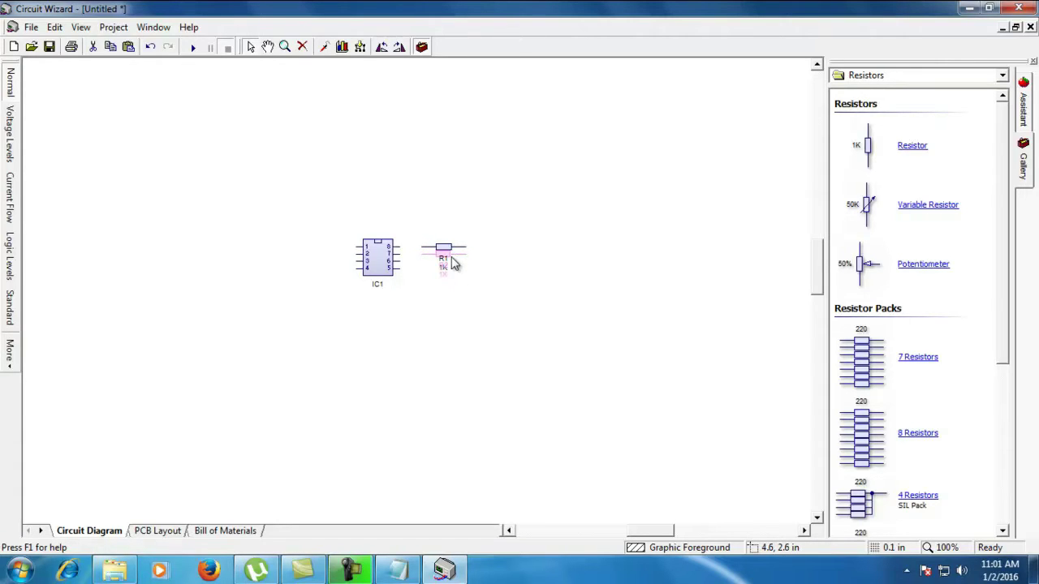
pyautogui.click(446, 247)
# Step: Paste two more 1K resistors below the existing pair to form a column of four
pyautogui.rightClick(439, 270)
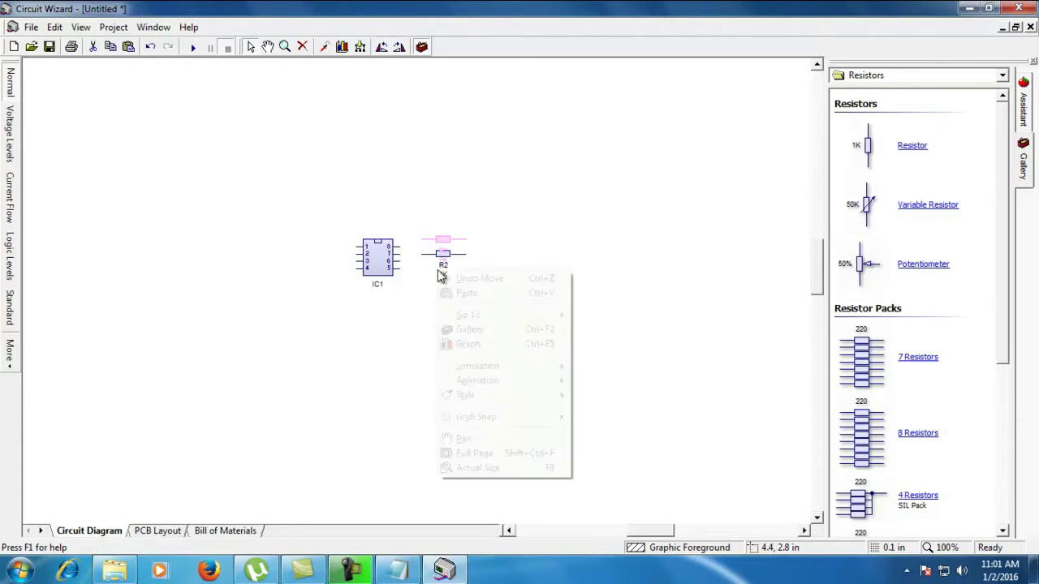
pyautogui.moveTo(470, 319)
pyautogui.click(463, 293)
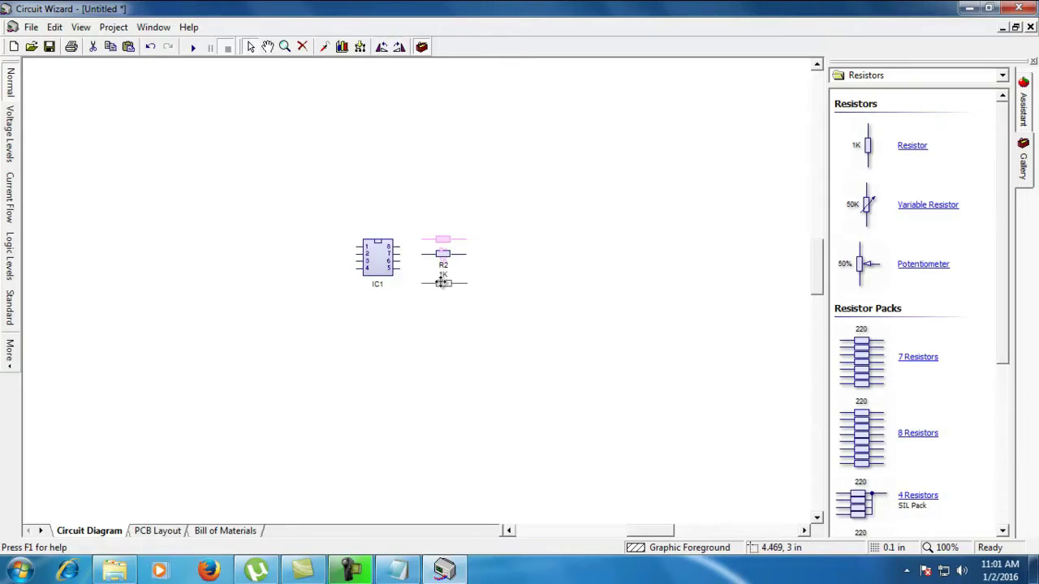
pyautogui.click(443, 276)
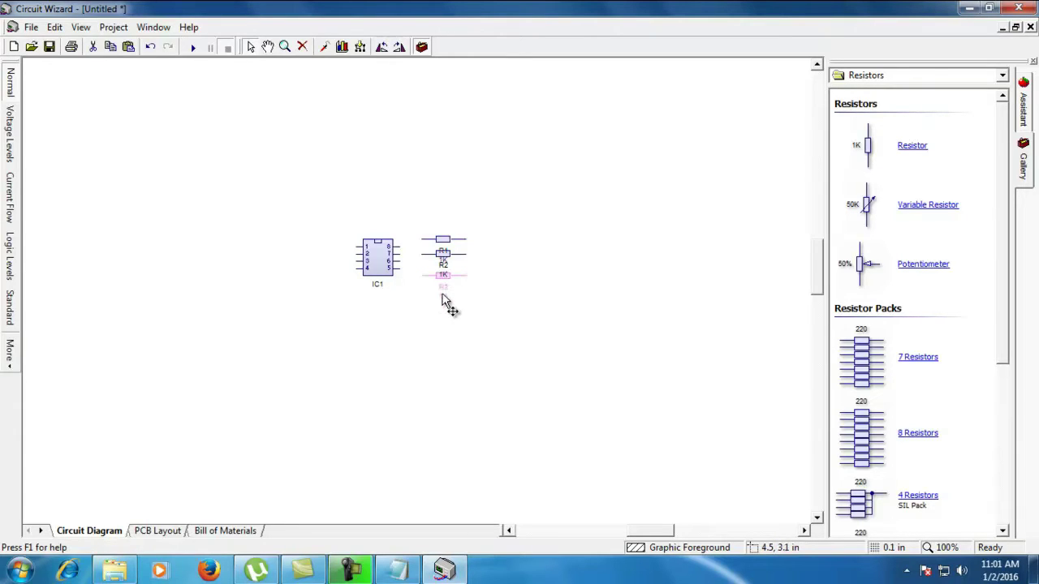
pyautogui.rightClick(439, 307)
pyautogui.click(460, 318)
pyautogui.click(445, 301)
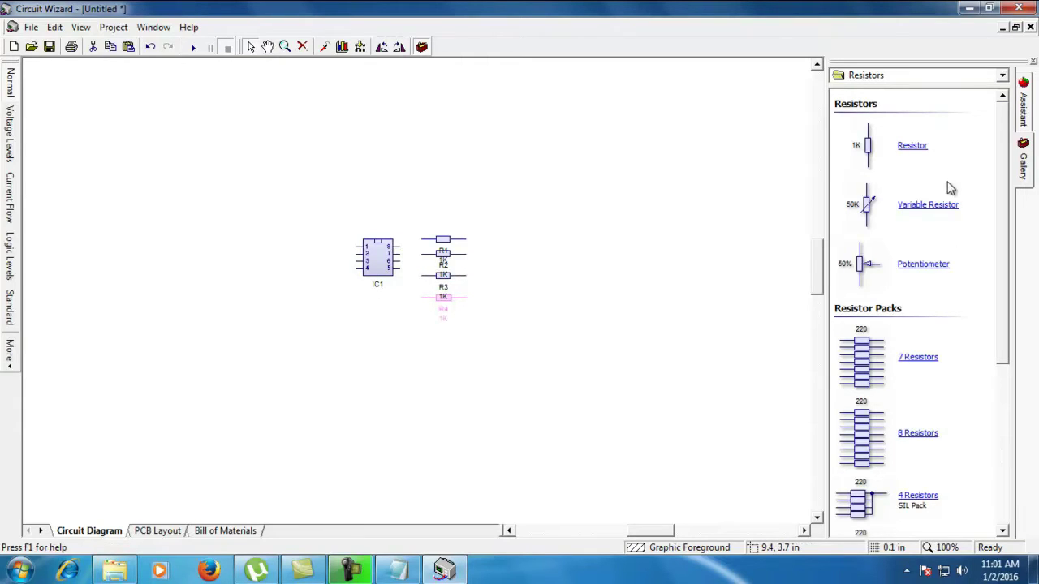
# Step: Place a 9V battery left of the IC and wire its positive terminal to IC pins 4 and 8
pyautogui.click(1003, 74)
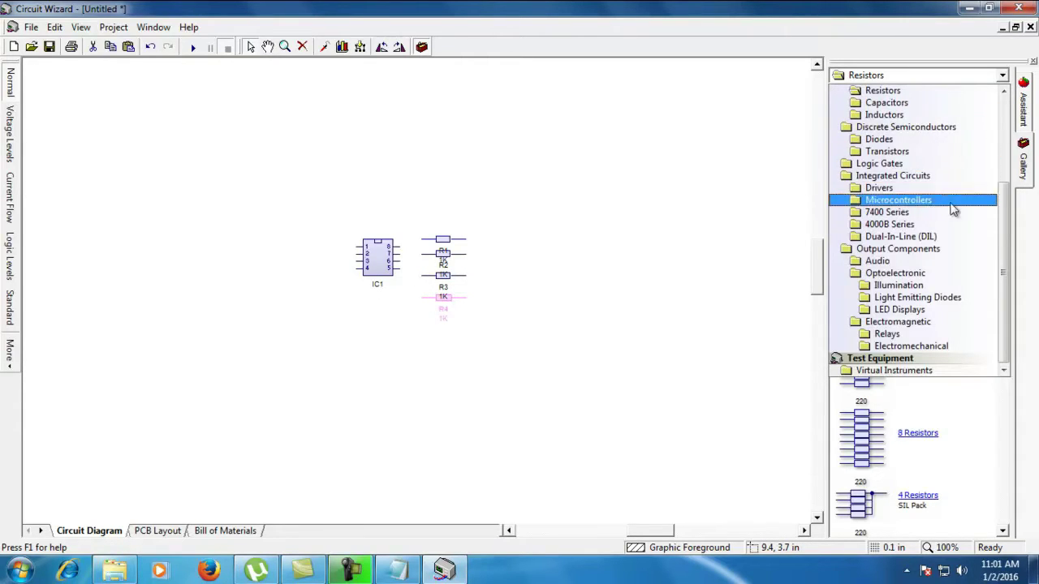
pyautogui.scroll(4, 996, 206)
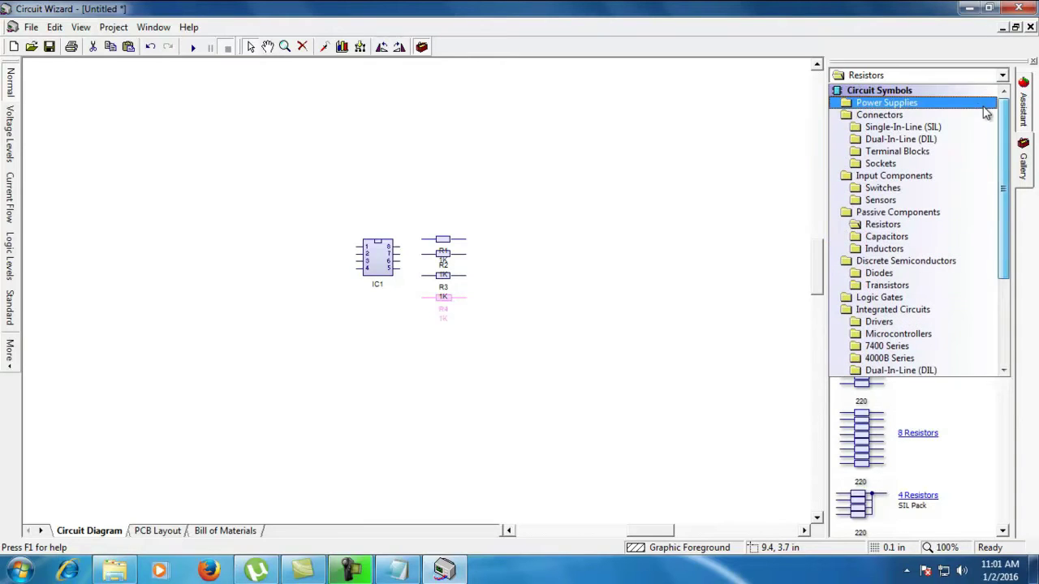
pyautogui.click(925, 102)
pyautogui.moveTo(912, 155)
pyautogui.mouseDown()
pyautogui.moveTo(179, 301)
pyautogui.moveTo(355, 246)
pyautogui.moveTo(347, 223)
pyautogui.moveTo(349, 269)
pyautogui.moveTo(320, 240)
pyautogui.mouseUp()
pyautogui.moveTo(350, 271); pyautogui.dragTo(349, 269)
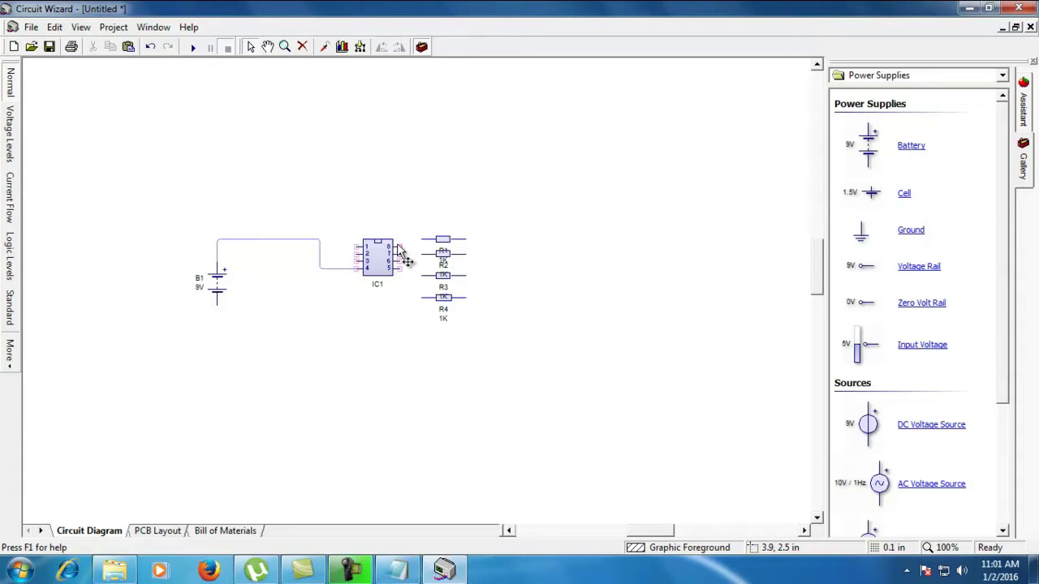
pyautogui.moveTo(378, 204); pyautogui.dragTo(313, 239)
# Step: Wire the left ends of resistors R1, R2, R3 and R4 to IC pins 1, 7, 6 and 5
pyautogui.moveTo(422, 239); pyautogui.dragTo(349, 241)
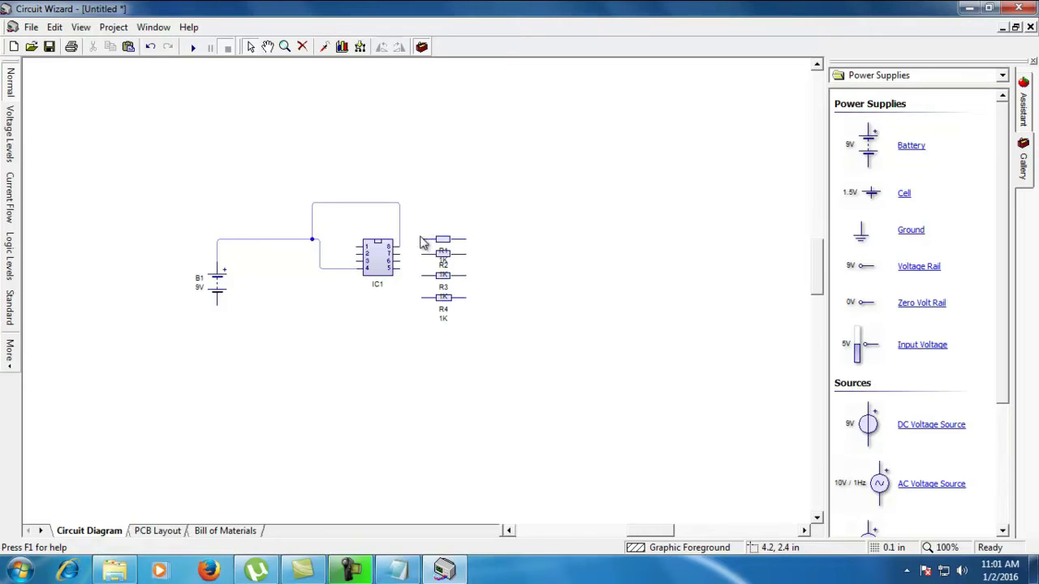
pyautogui.moveTo(422, 238); pyautogui.dragTo(423, 203)
pyautogui.moveTo(342, 197); pyautogui.dragTo(357, 246)
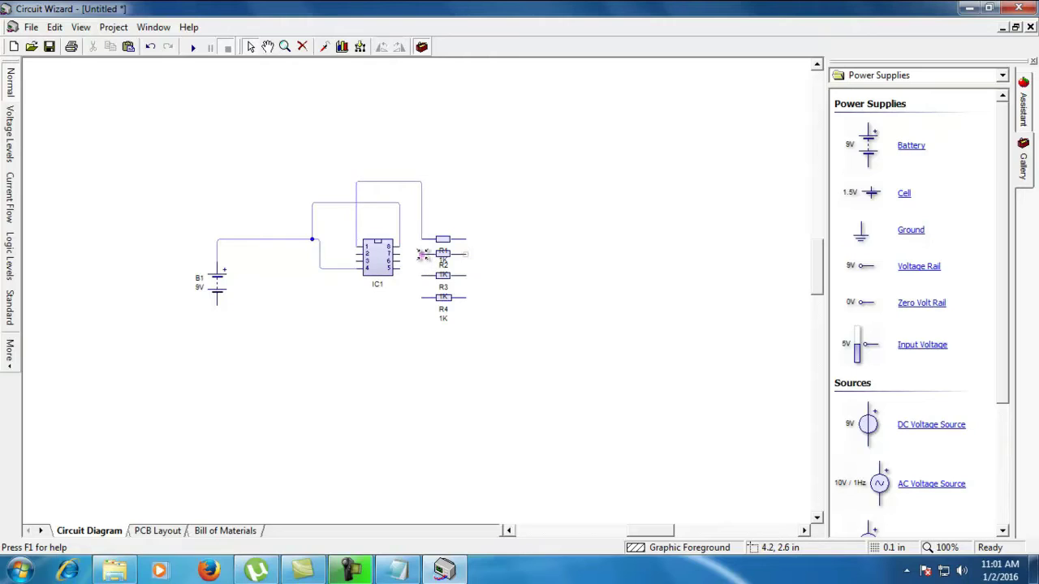
pyautogui.moveTo(422, 254); pyautogui.dragTo(395, 262)
pyautogui.moveTo(422, 298); pyautogui.dragTo(403, 270)
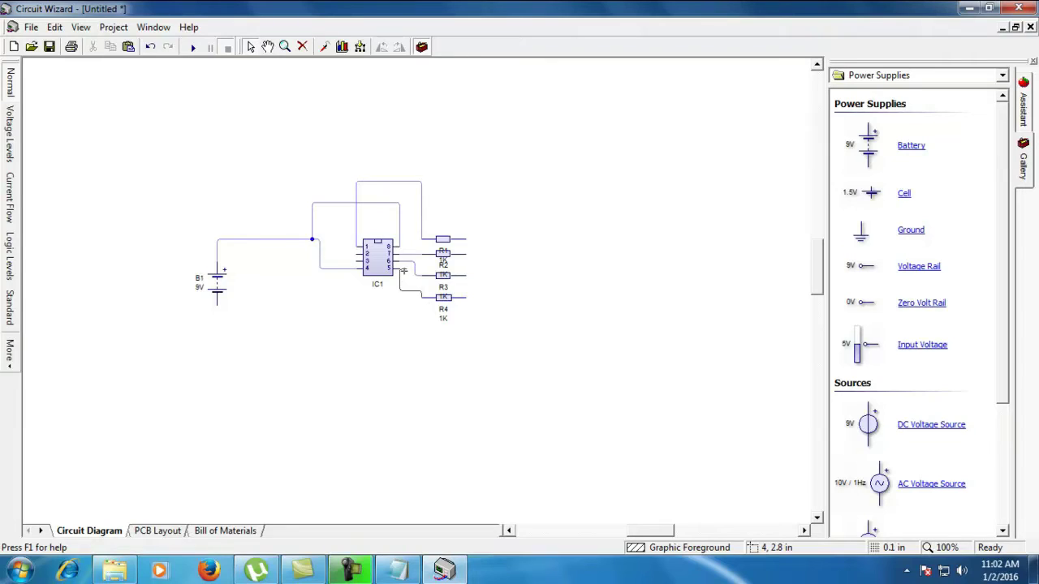
# Step: Join the R3 and R4 wires at IC pins 6 and 5, and wire the resistors' free ends to the battery's negative terminal
pyautogui.moveTo(403, 272); pyautogui.dragTo(404, 299)
pyautogui.moveTo(406, 273); pyautogui.dragTo(419, 294)
pyautogui.moveTo(418, 303); pyautogui.dragTo(412, 273)
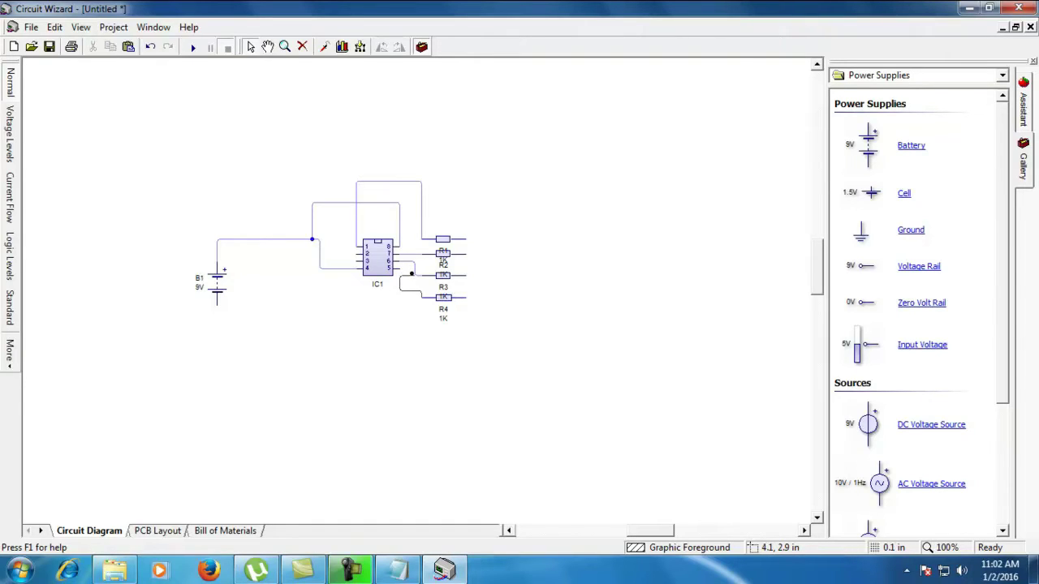
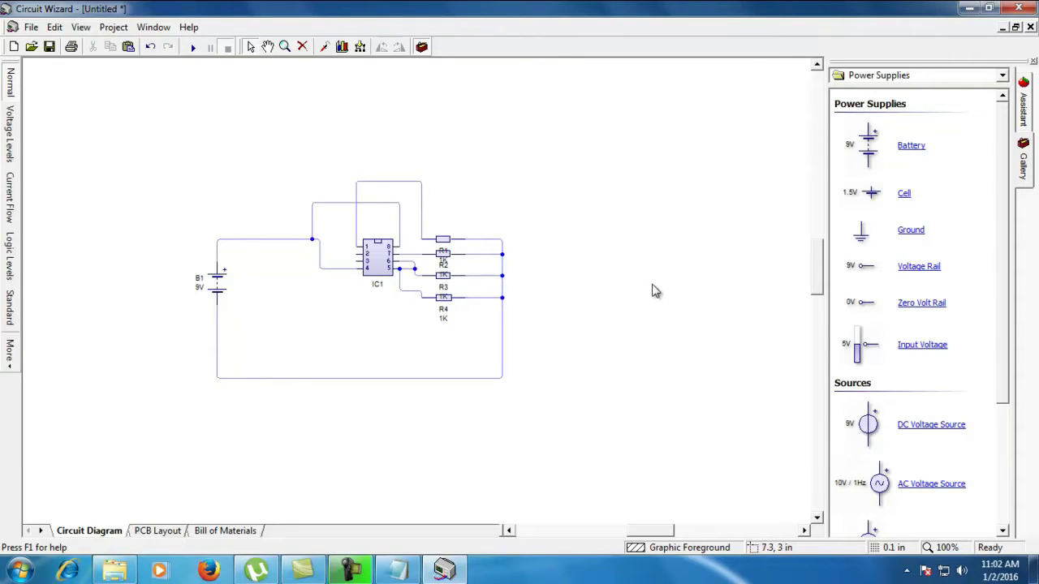
# Step: Place a push-to-make switch between the battery and the IC, connected to IC pin 4
pyautogui.click(1002, 75)
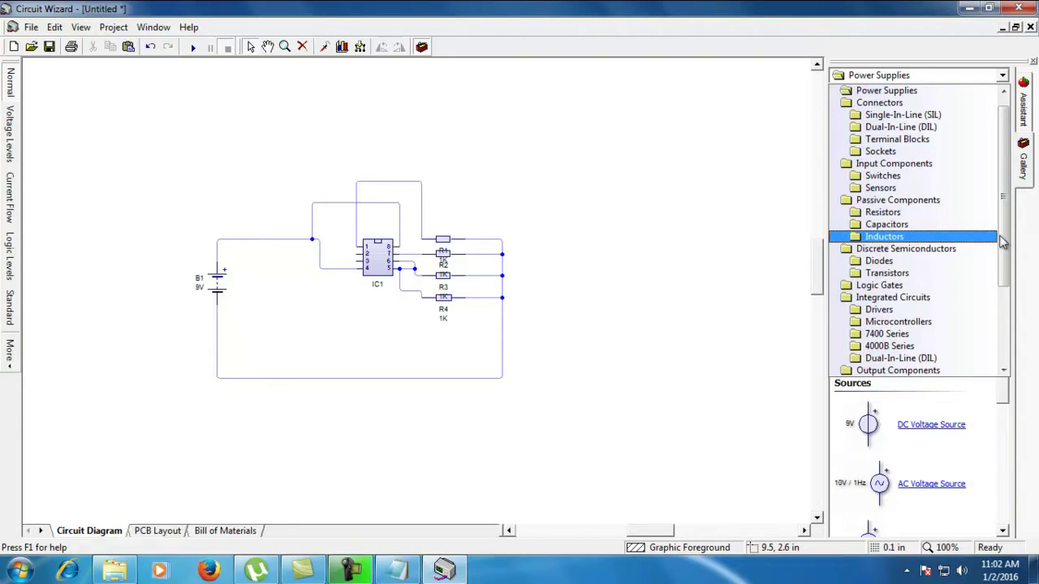
pyautogui.scroll(1, 946, 237)
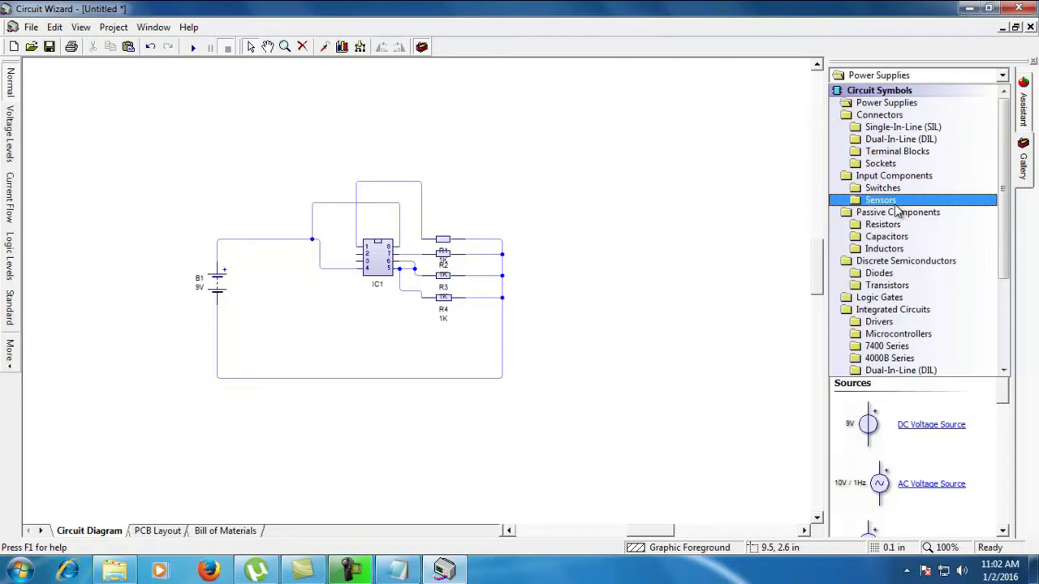
pyautogui.click(892, 189)
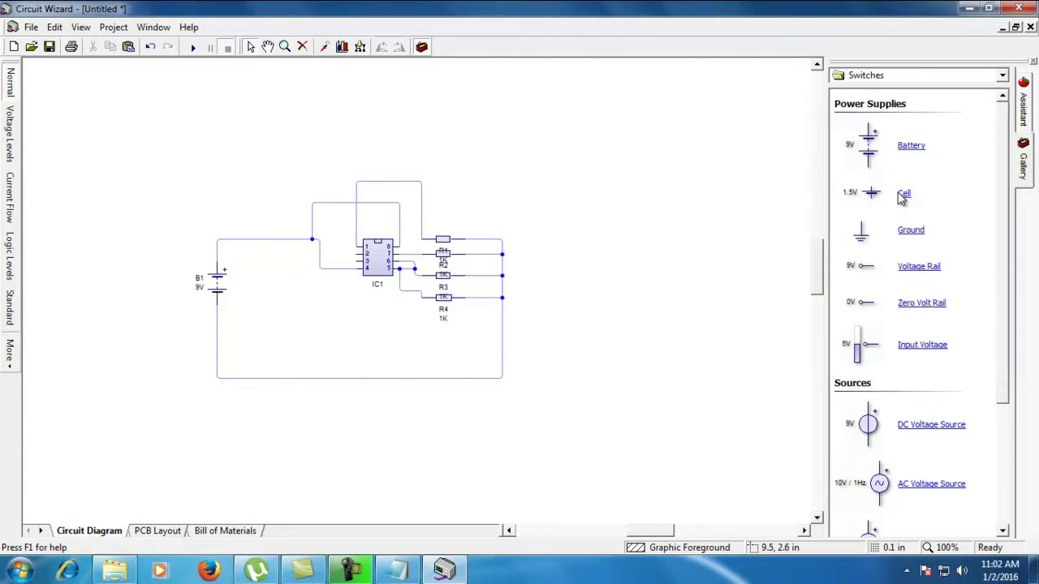
pyautogui.moveTo(910, 137)
pyautogui.mouseDown()
pyautogui.moveTo(268, 300)
pyautogui.moveTo(301, 310)
pyautogui.moveTo(350, 255)
pyautogui.mouseUp()
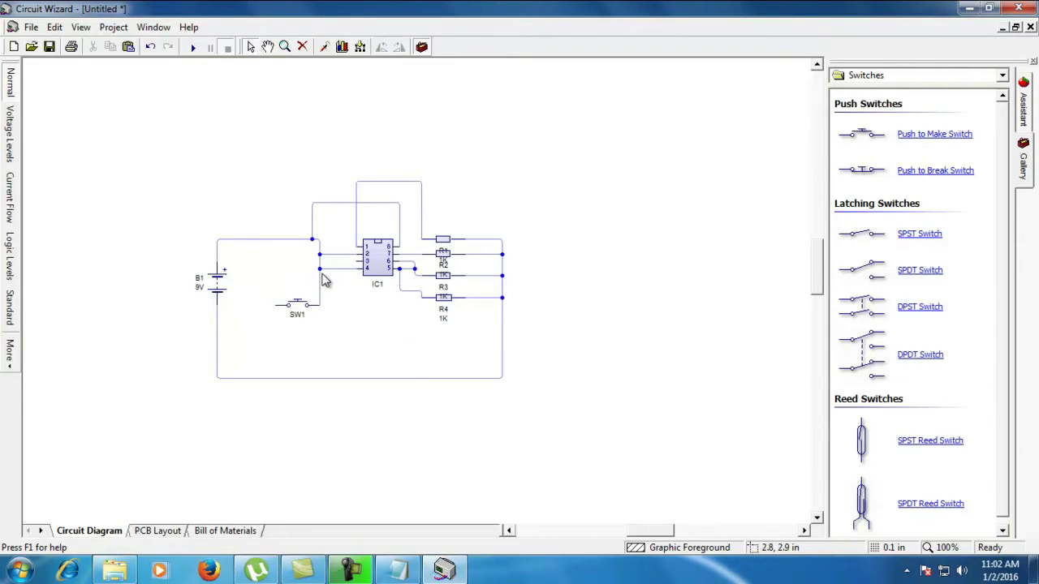
# Step: Remove the wire segment between IC pins 2 and 4, and wire the switch's free end to the battery's negative line and IC pin 3
pyautogui.click(321, 261)
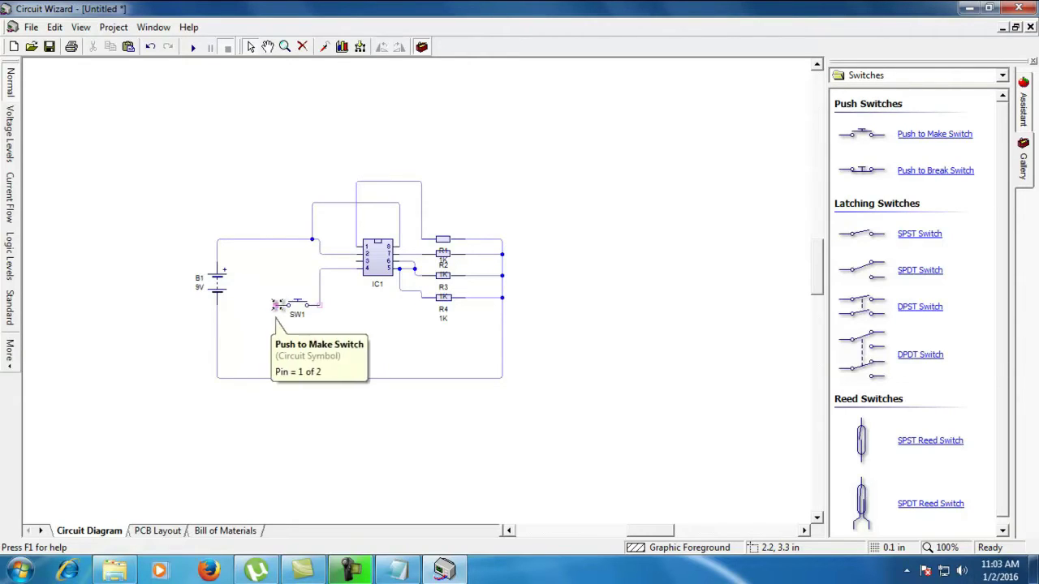
pyautogui.moveTo(278, 305); pyautogui.dragTo(273, 378)
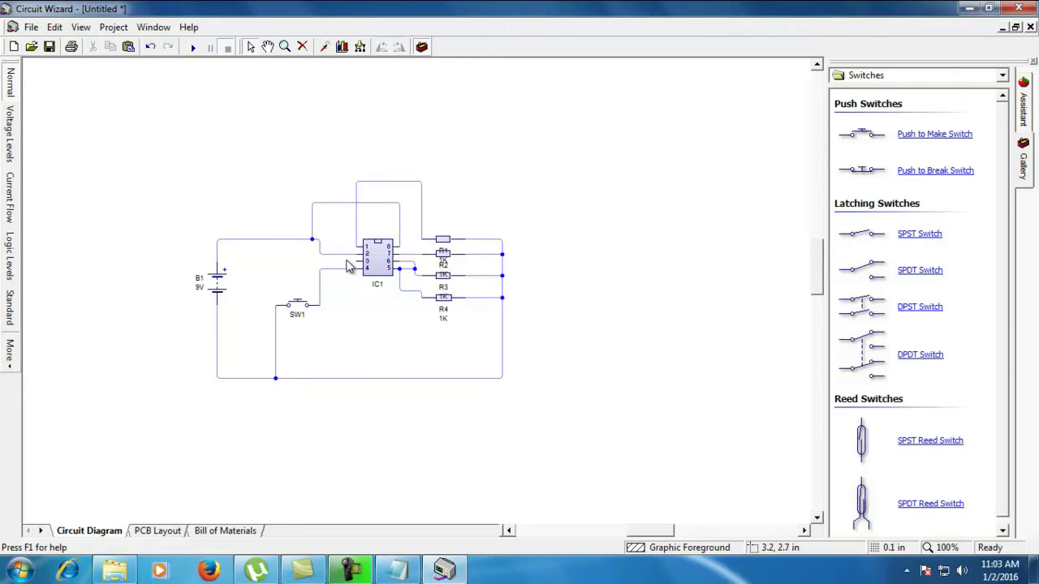
pyautogui.moveTo(276, 266); pyautogui.dragTo(277, 306)
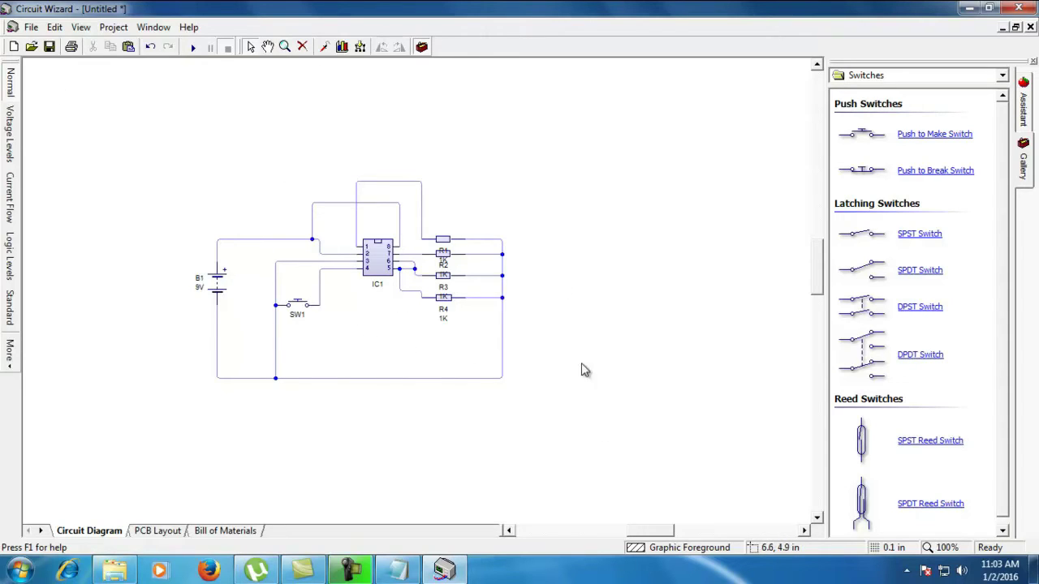
# Step: Start converting the circuit to a printed circuit board with Single-Sided; Thick Tracks
pyautogui.click(360, 48)
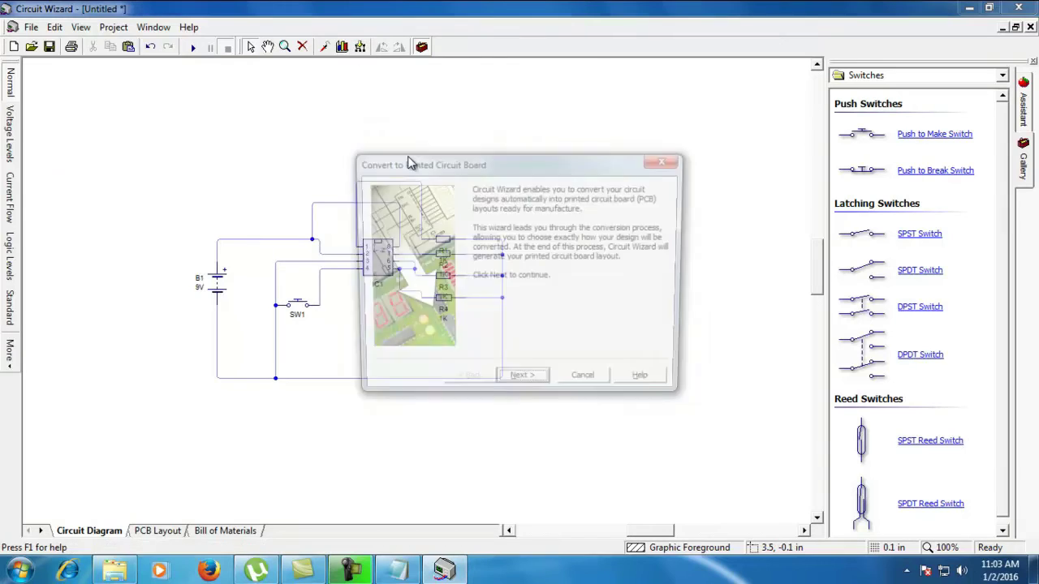
pyautogui.click(522, 384)
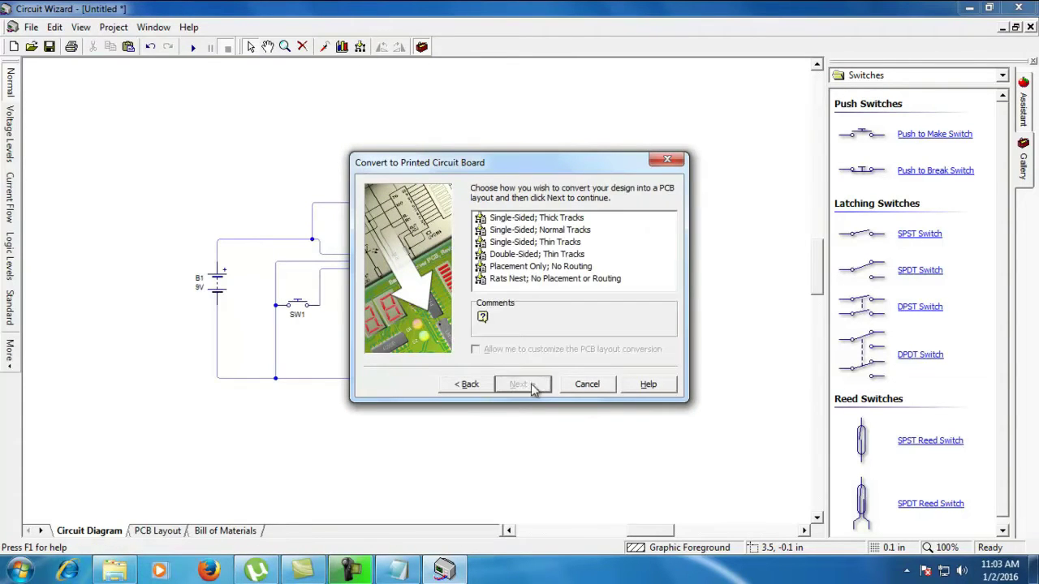
pyautogui.click(527, 221)
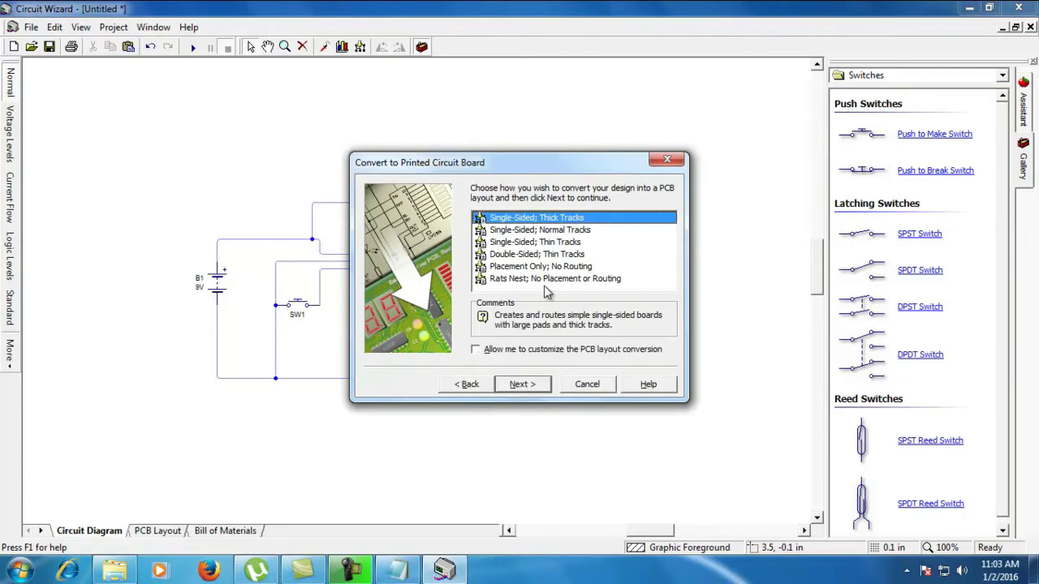
pyautogui.click(523, 385)
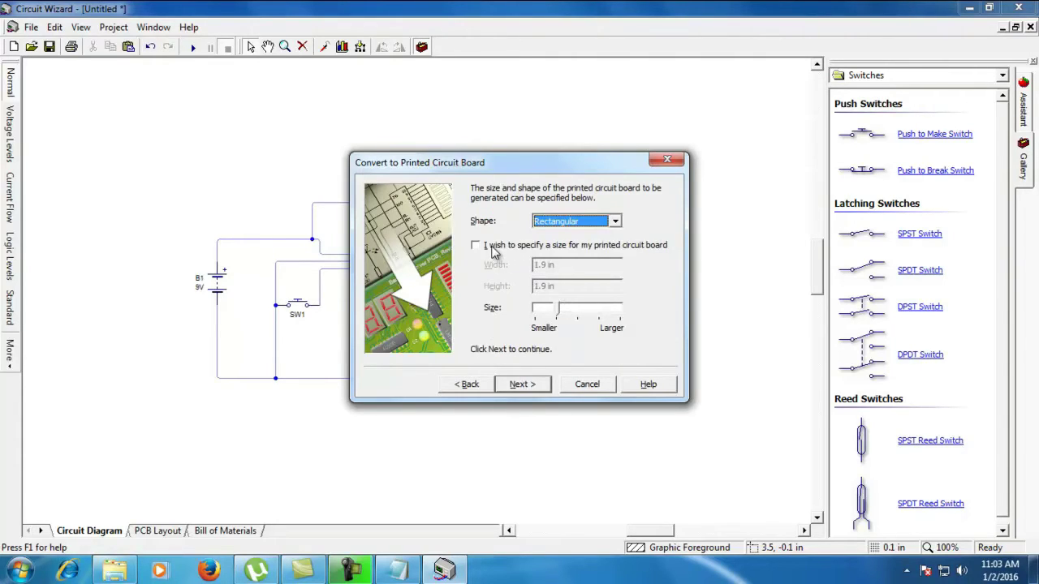
# Step: Try to generate a rectangular PCB with a specified size of 1 in by 1 in
pyautogui.click(615, 221)
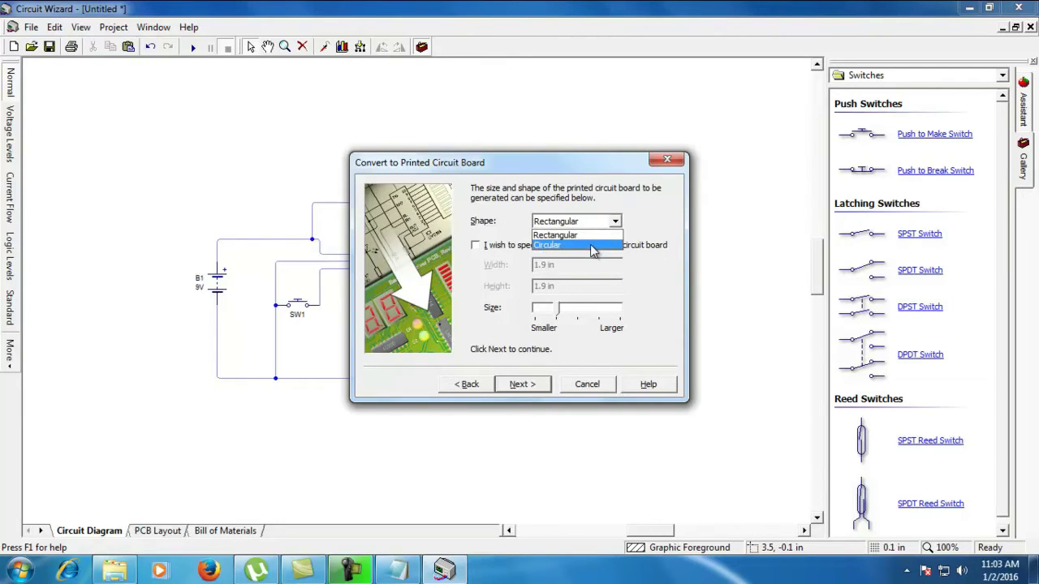
pyautogui.click(597, 236)
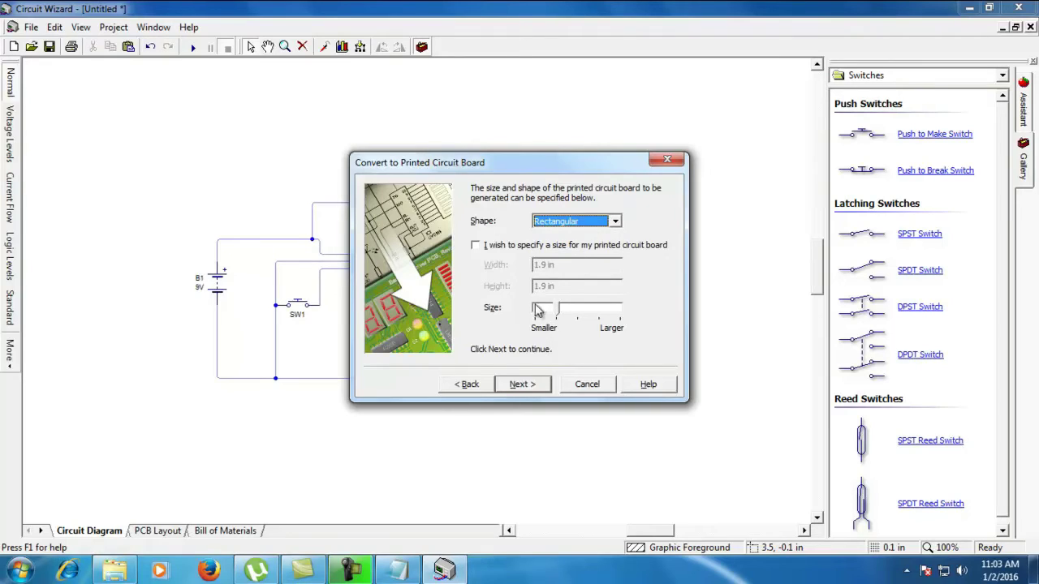
pyautogui.click(476, 247)
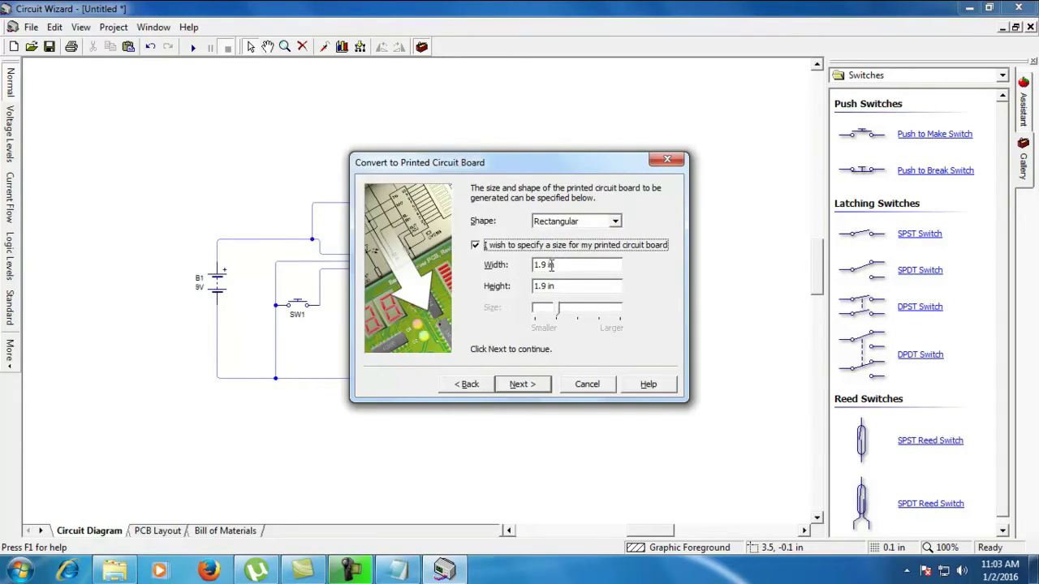
pyautogui.click(557, 265)
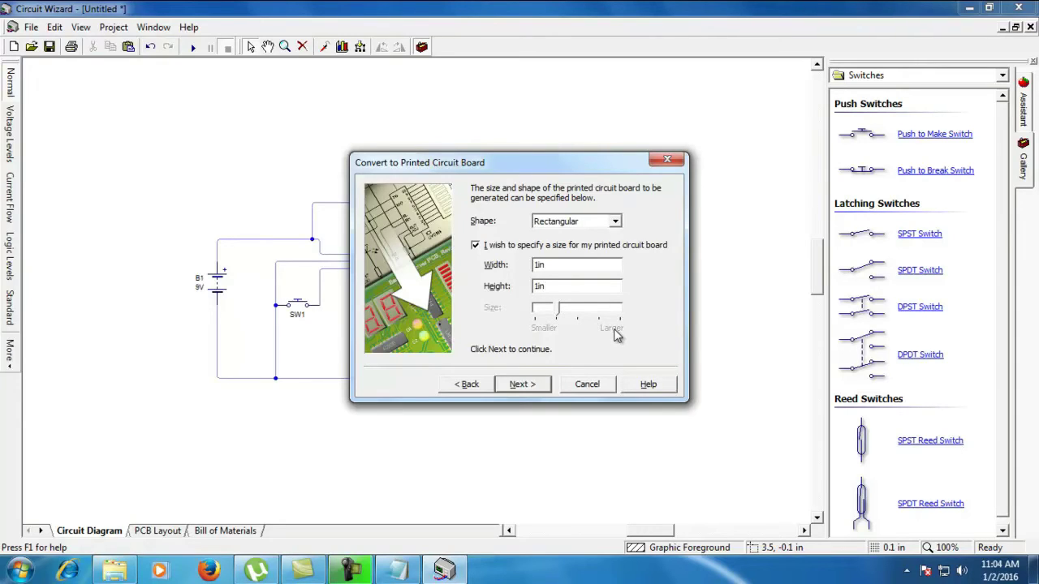
pyautogui.click(527, 384)
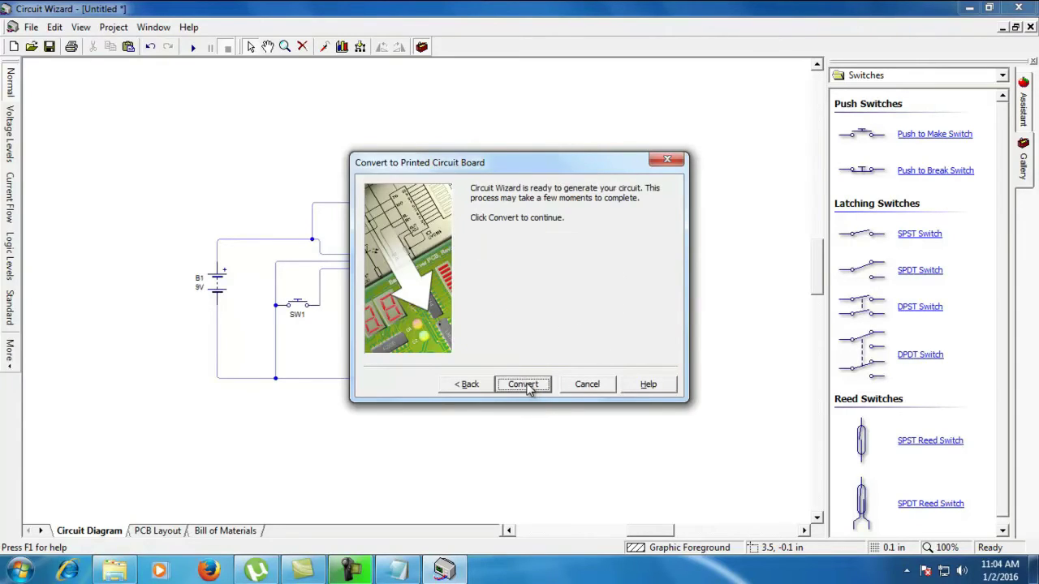
pyautogui.click(524, 384)
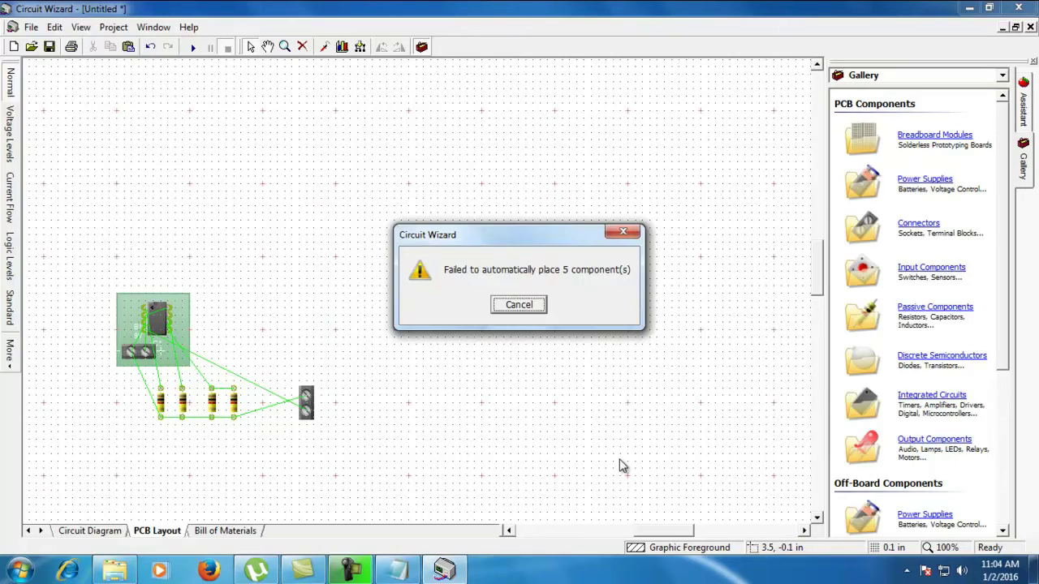
pyautogui.click(519, 304)
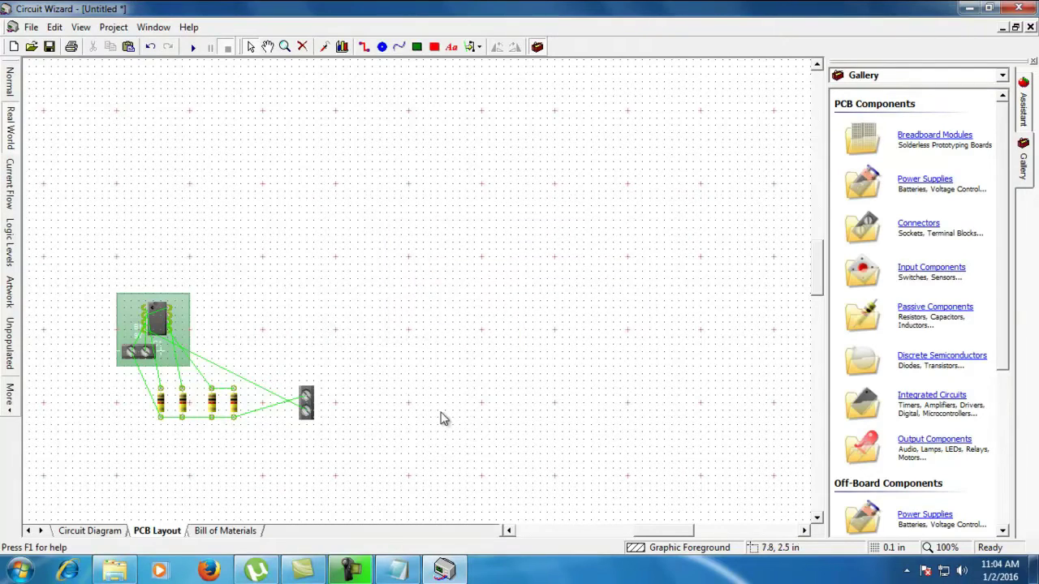
# Step: Return to the circuit diagram and restart the PCB conversion with Single-Sided; Thick Tracks
pyautogui.click(89, 532)
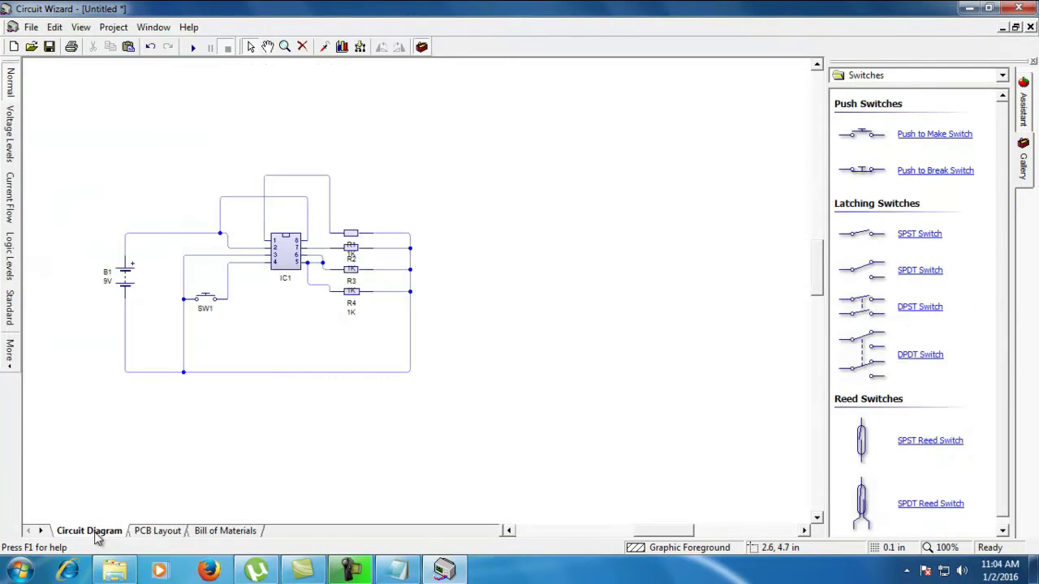
pyautogui.click(363, 49)
pyautogui.click(516, 387)
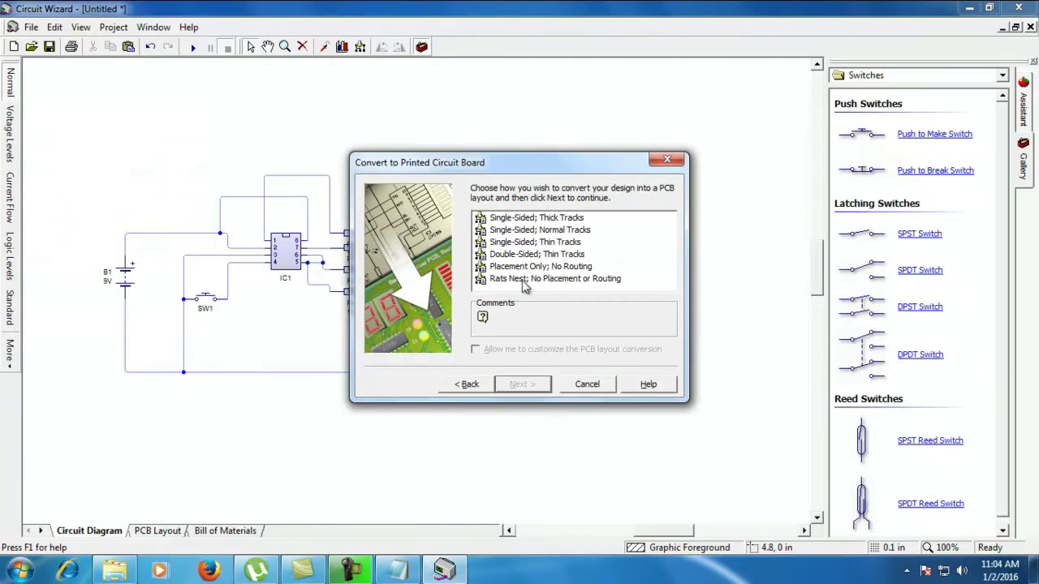
pyautogui.click(516, 218)
pyautogui.click(548, 386)
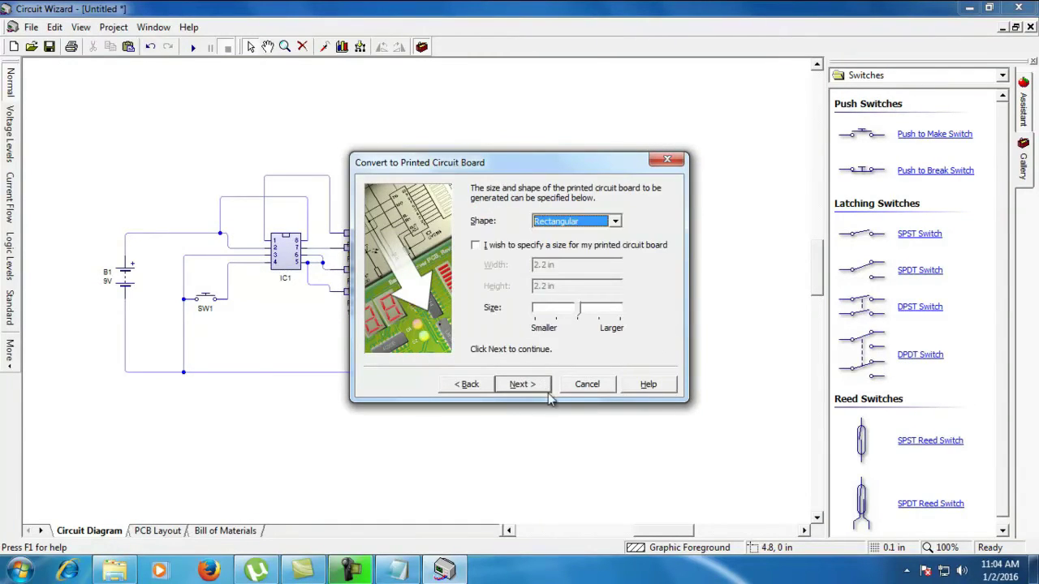
# Step: Generate a rectangular 2.2 in by 2.2 in PCB, replacing the existing layout, and cover the board with a copper area
pyautogui.click(476, 245)
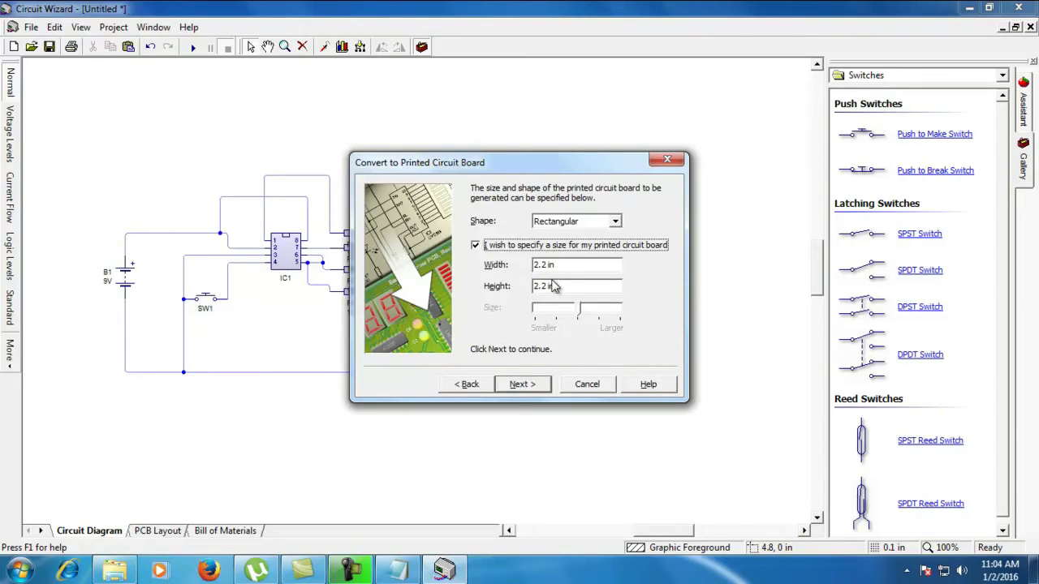
pyautogui.click(528, 386)
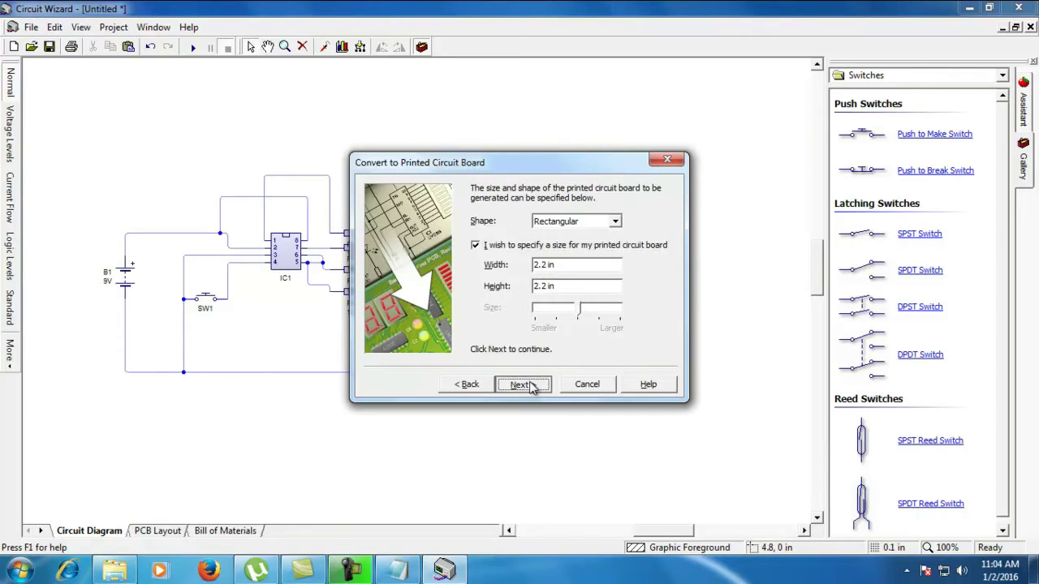
pyautogui.click(523, 385)
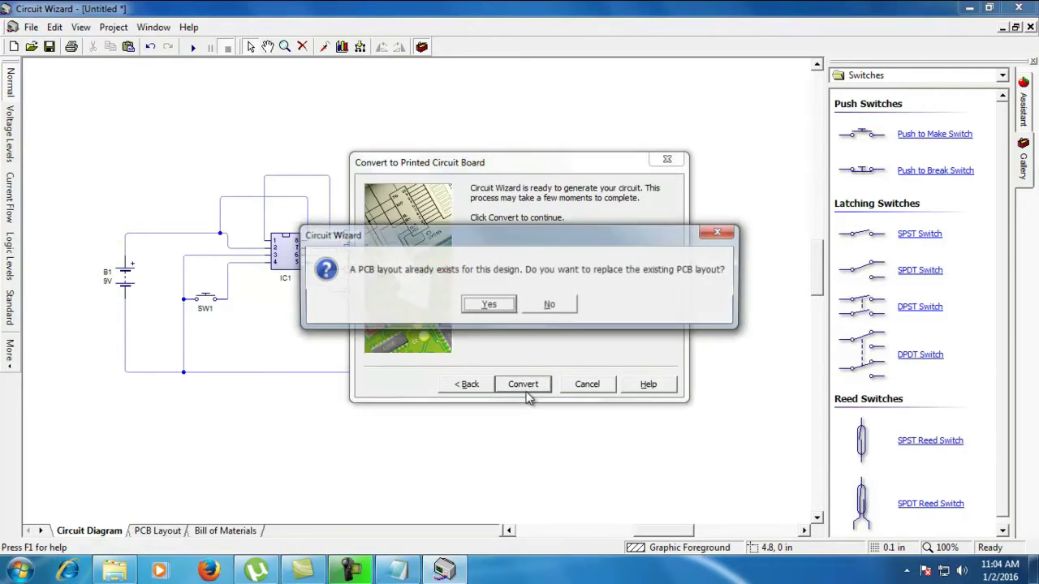
pyautogui.click(492, 307)
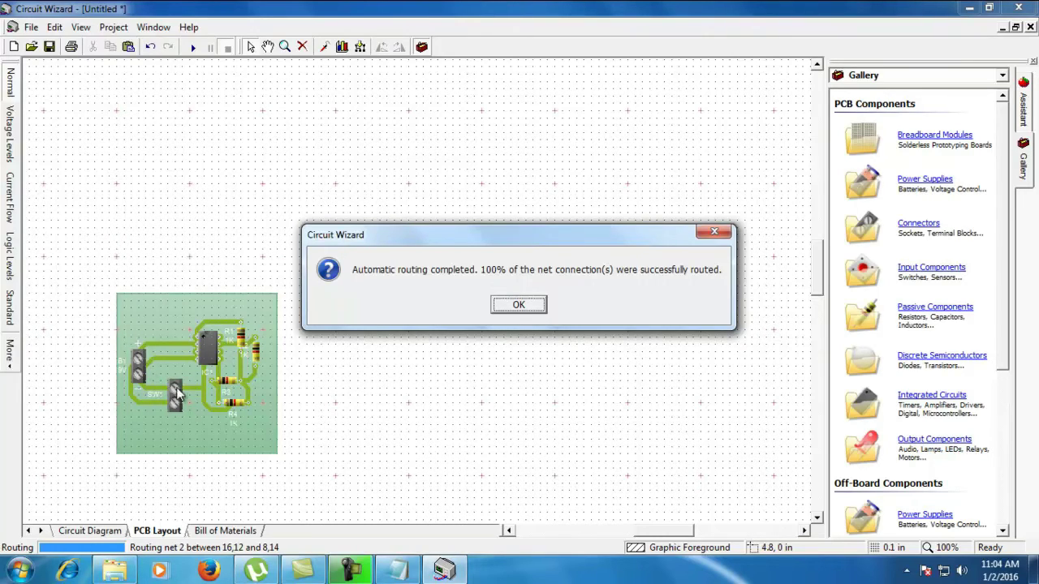
pyautogui.click(525, 310)
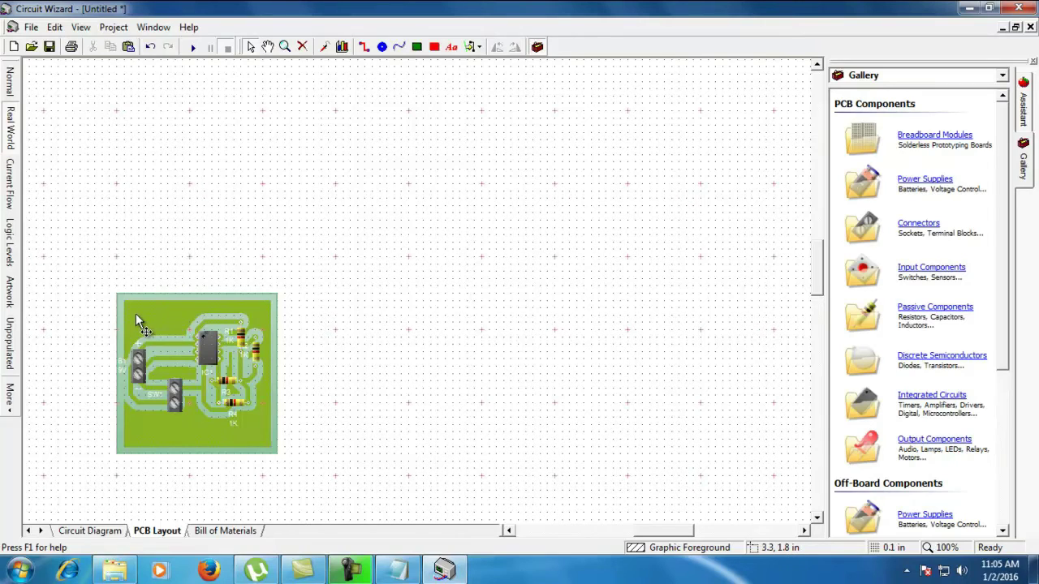
# Step: Insert four copper pads on the PCB, one near each corner of the board
pyautogui.click(383, 48)
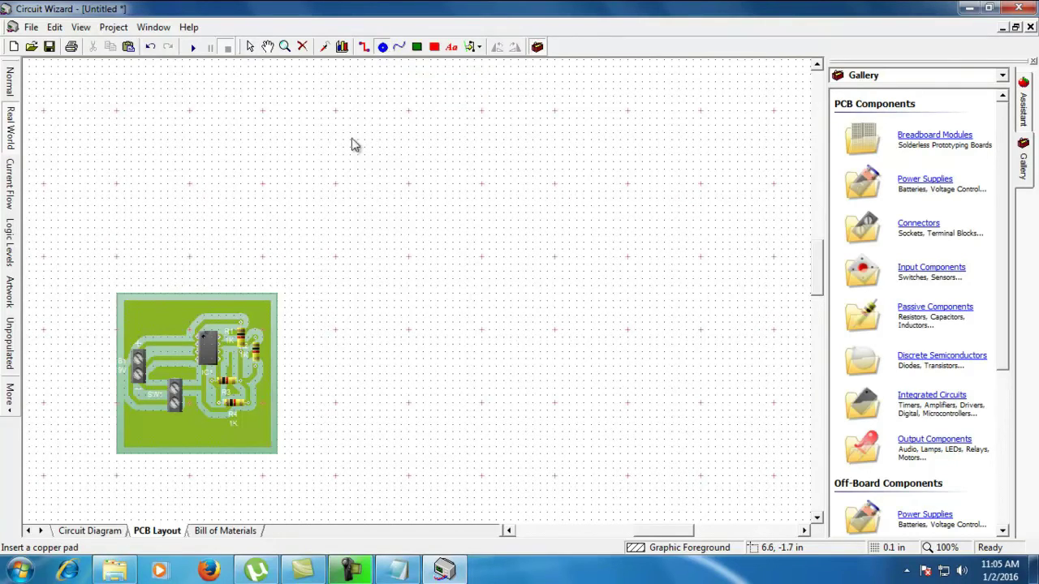
pyautogui.click(138, 314)
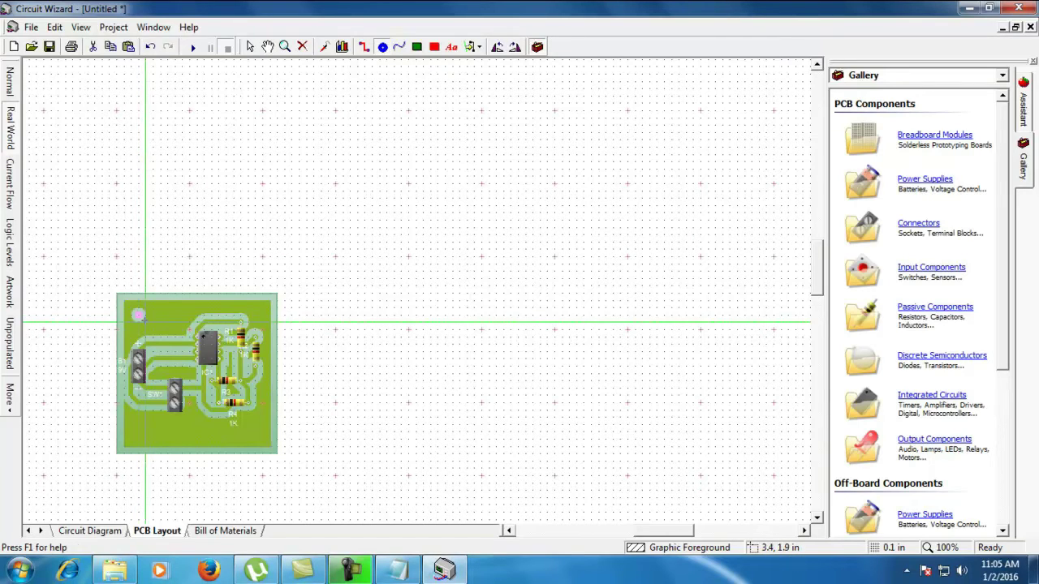
pyautogui.click(253, 432)
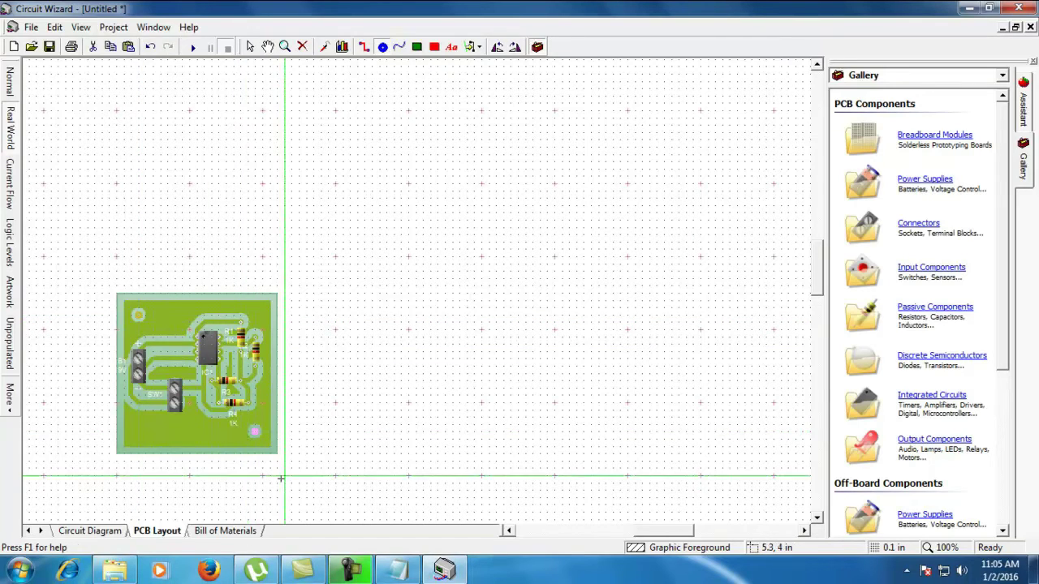
pyautogui.click(137, 438)
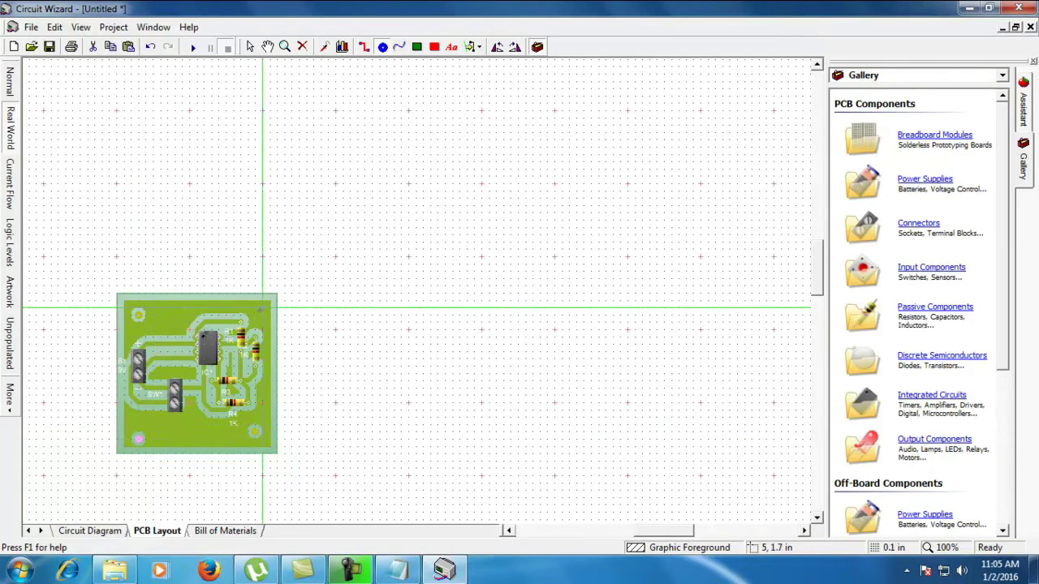
pyautogui.click(262, 314)
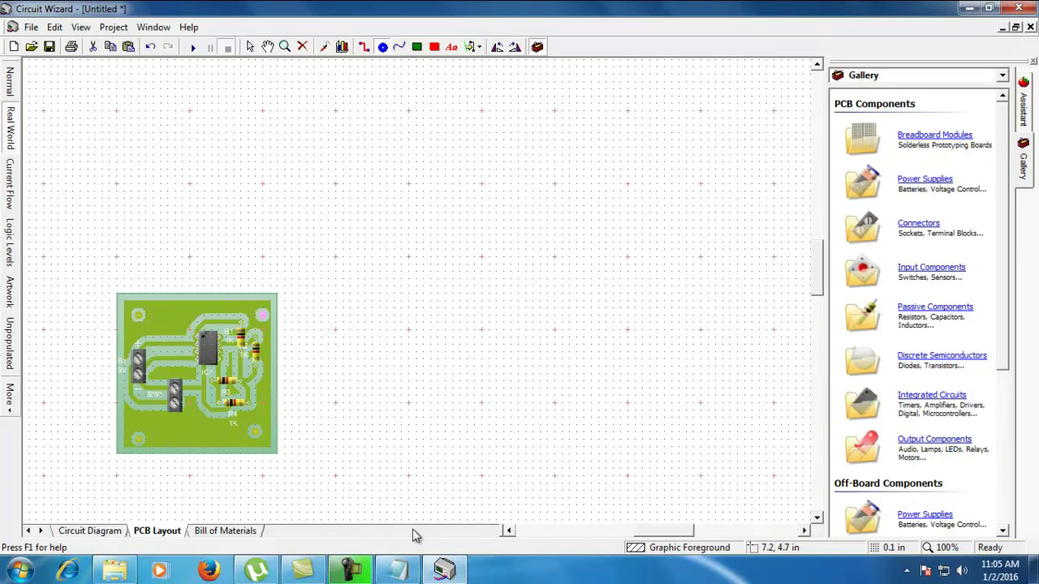
# Step: Save the project to the Desktop as a Circuit Wizard document named "my board"
pyautogui.click(31, 28)
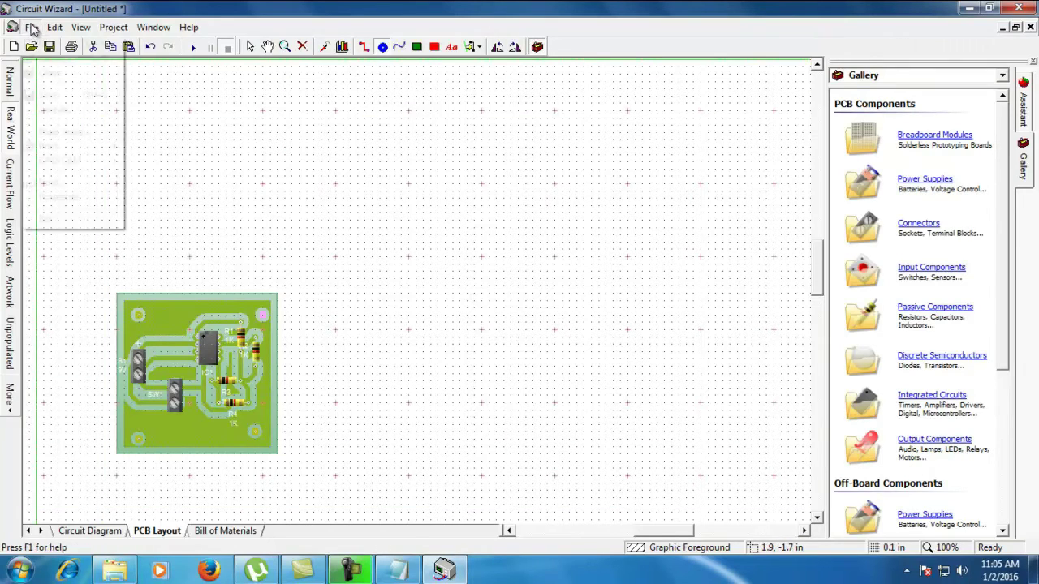
pyautogui.click(47, 96)
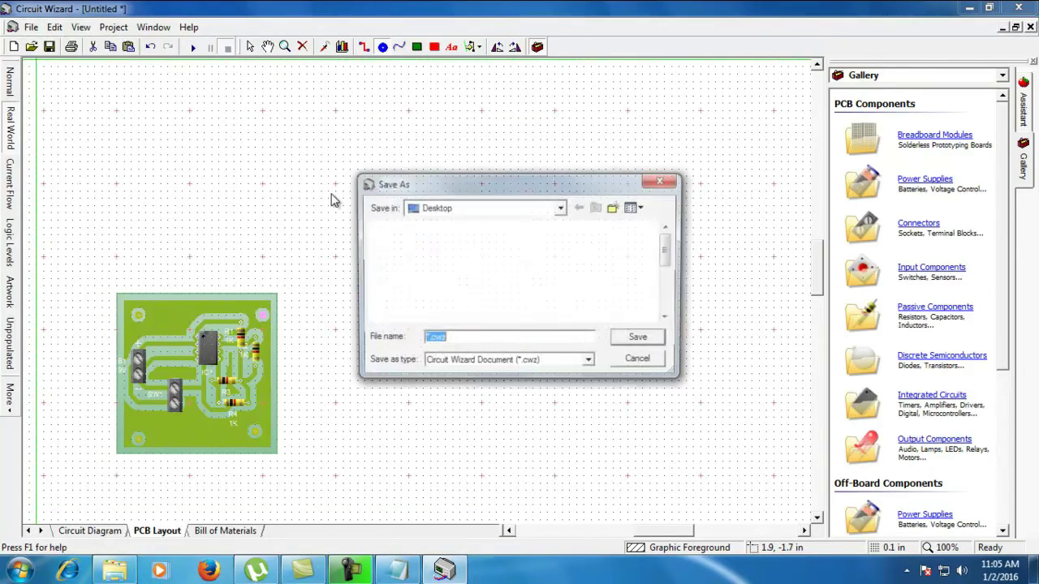
pyautogui.press('BackSpace')
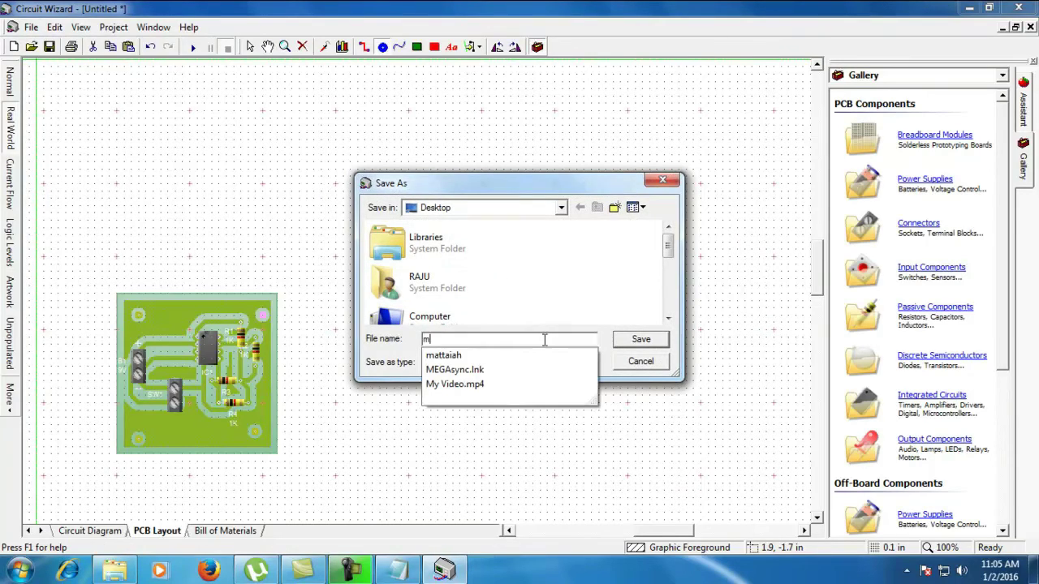
pyautogui.write('my b')
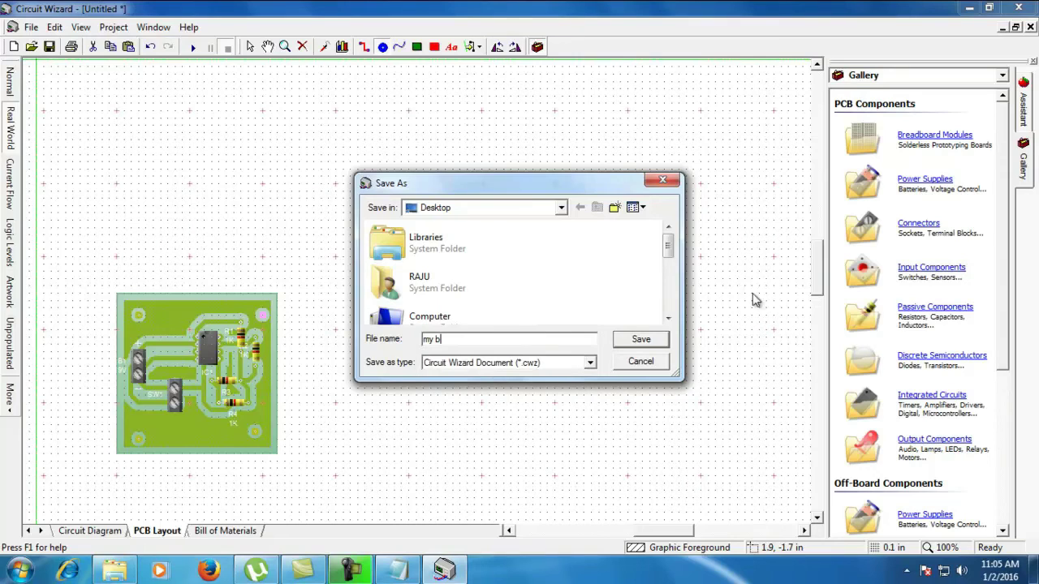
pyautogui.write('oard')
pyautogui.click(640, 342)
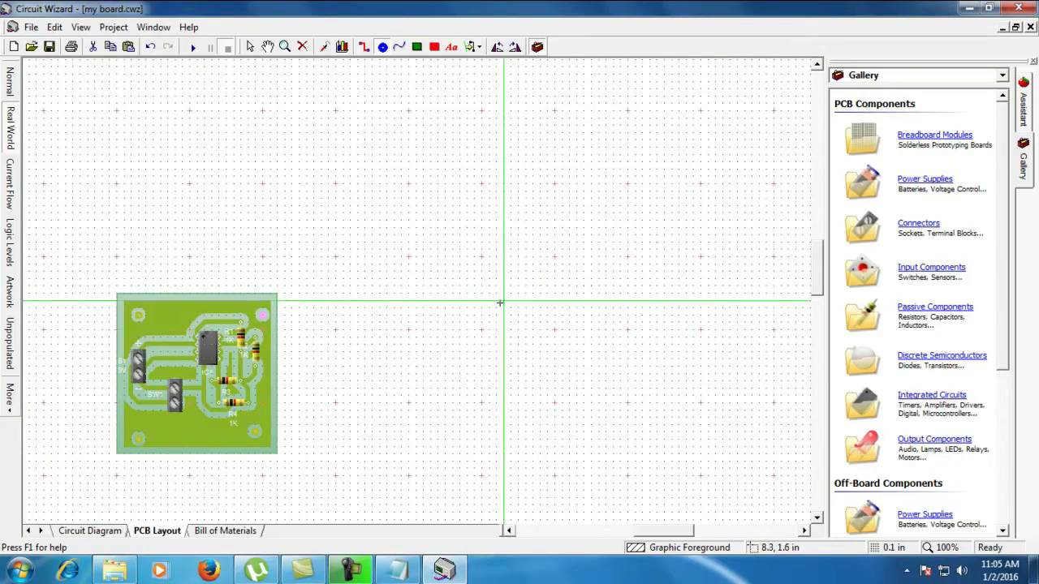
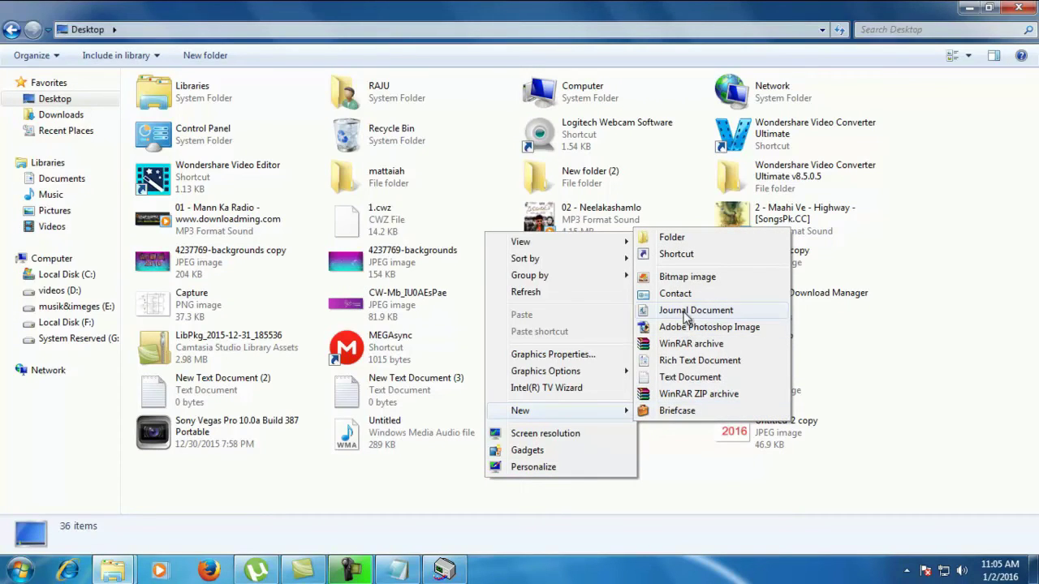
# Step: Create a new bitmap image in the Desktop folder and name it "my board"
pyautogui.click(686, 280)
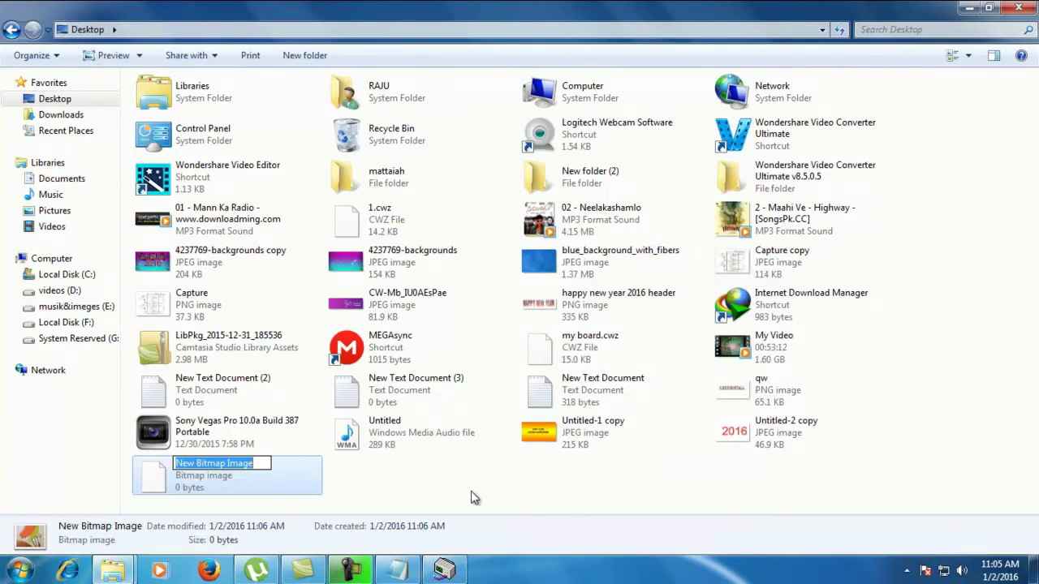
pyautogui.write('mt')
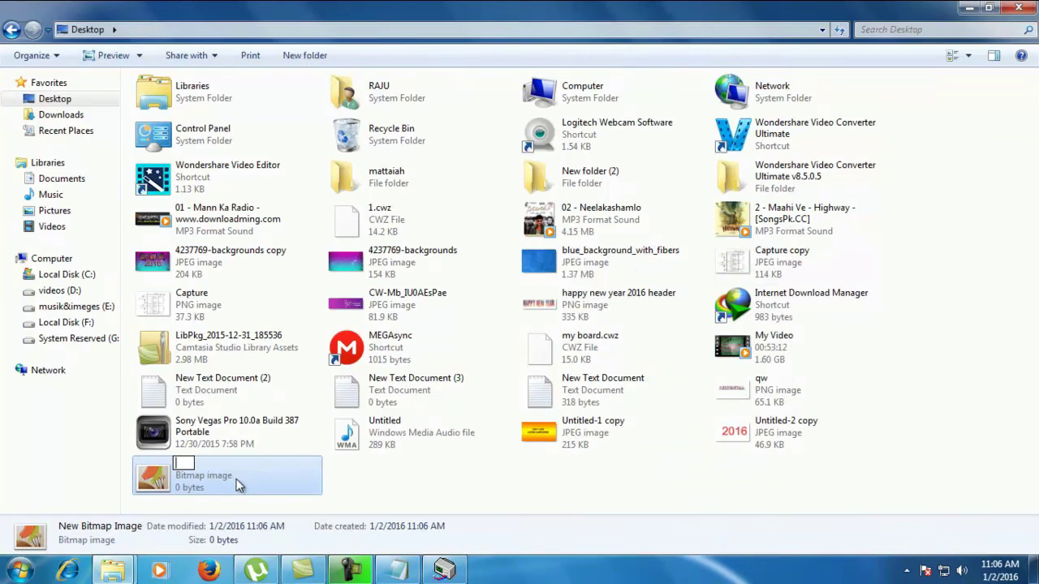
pyautogui.press('BackSpace')
pyautogui.write('y board')
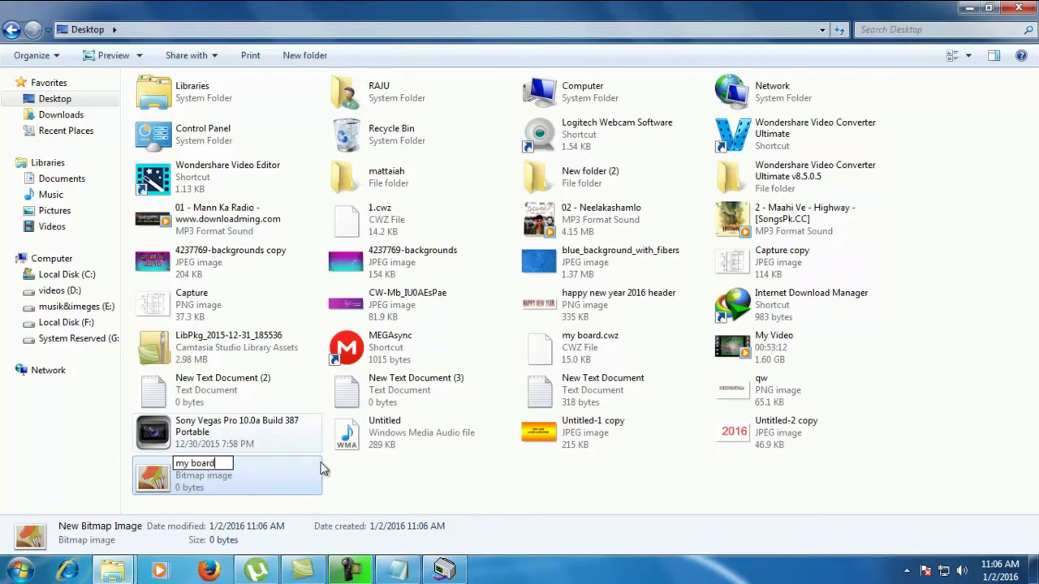
pyautogui.press('Return')
# Step: Open the new "my board" bitmap image in Paint
pyautogui.doubleClick(272, 460)
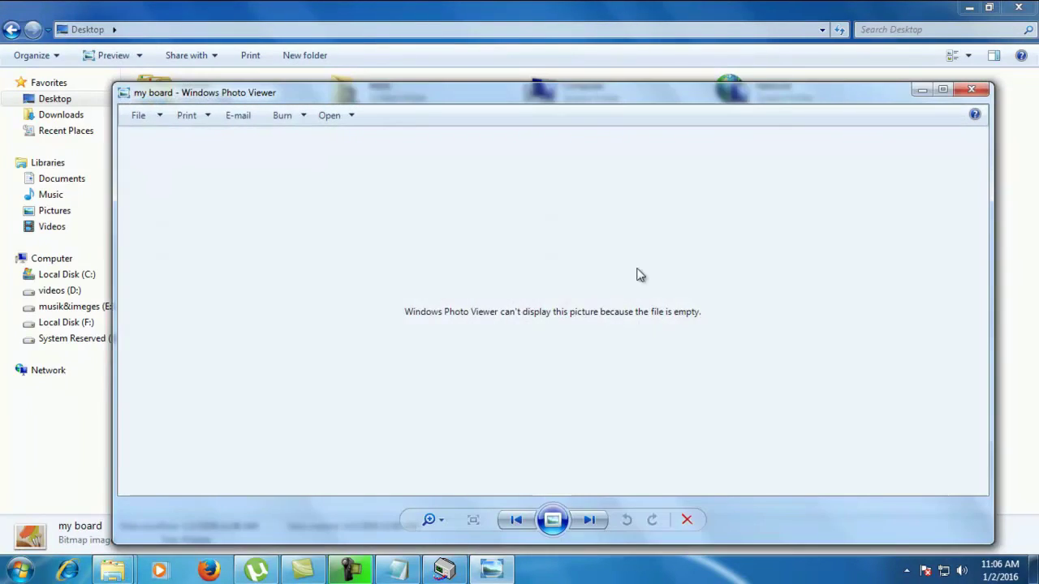
pyautogui.click(968, 90)
pyautogui.rightClick(166, 471)
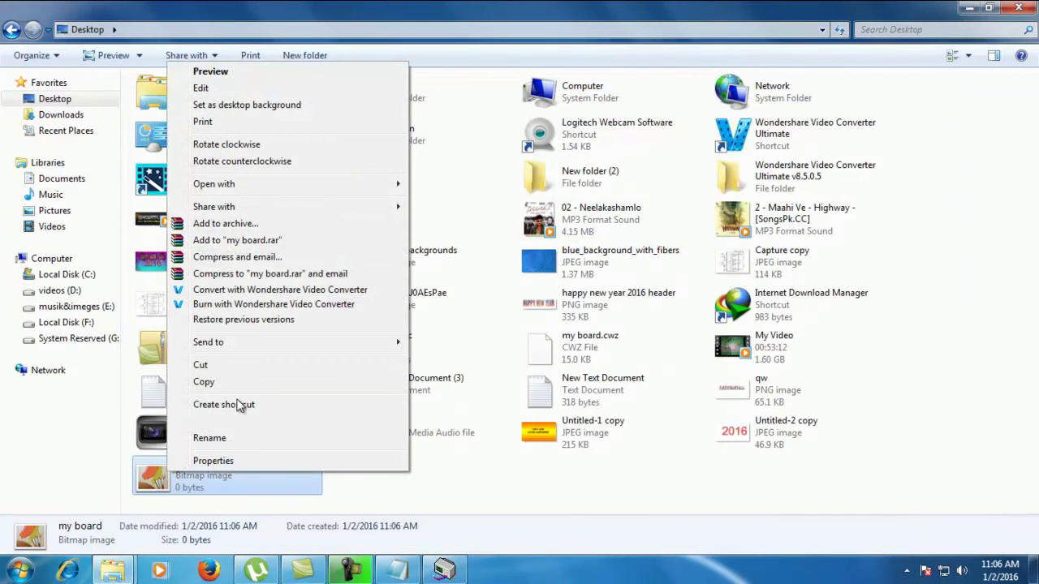
pyautogui.moveTo(367, 186)
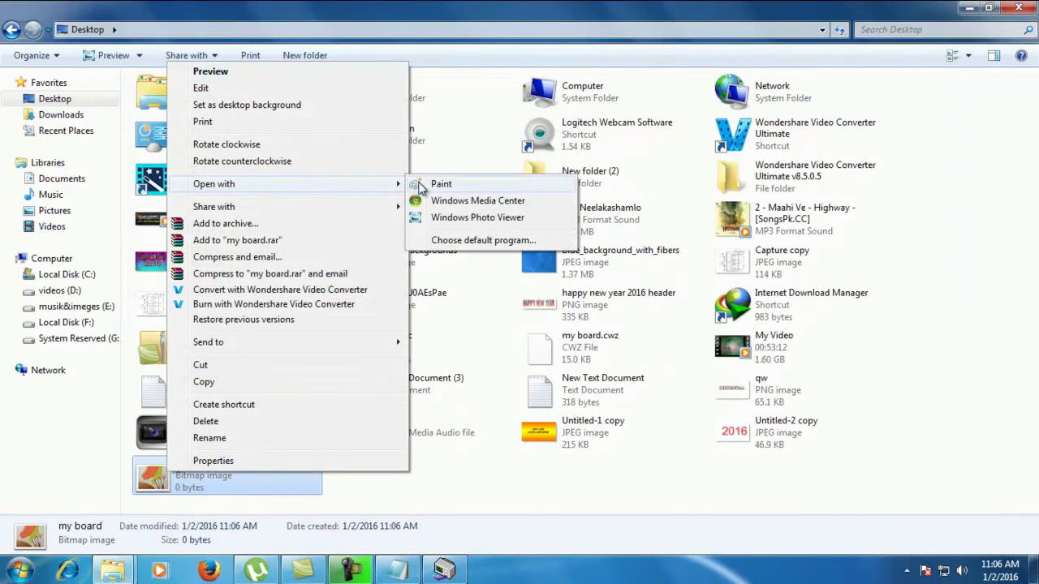
pyautogui.click(519, 353)
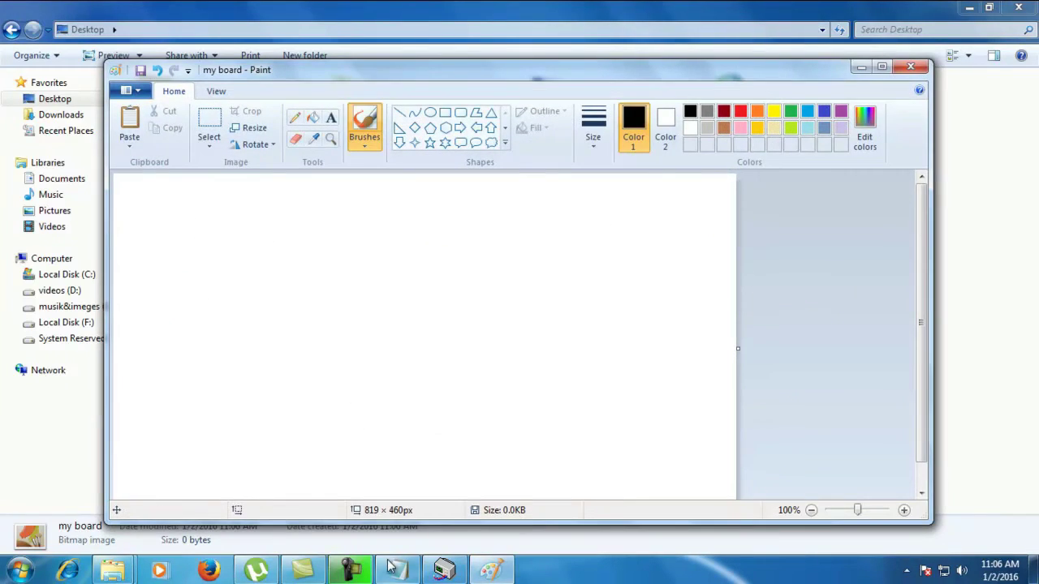
# Step: Copy the whole PCB layout from Circuit Wizard and paste it into the "my board" picture in Paint
pyautogui.click(444, 571)
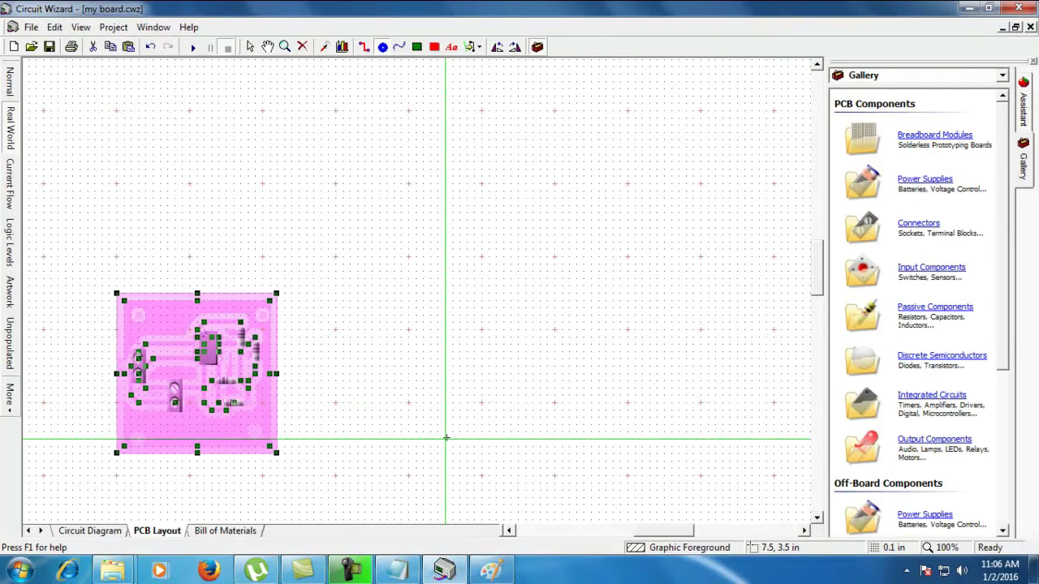
pyautogui.click(489, 571)
pyautogui.hotkey('ctrl', 'v')
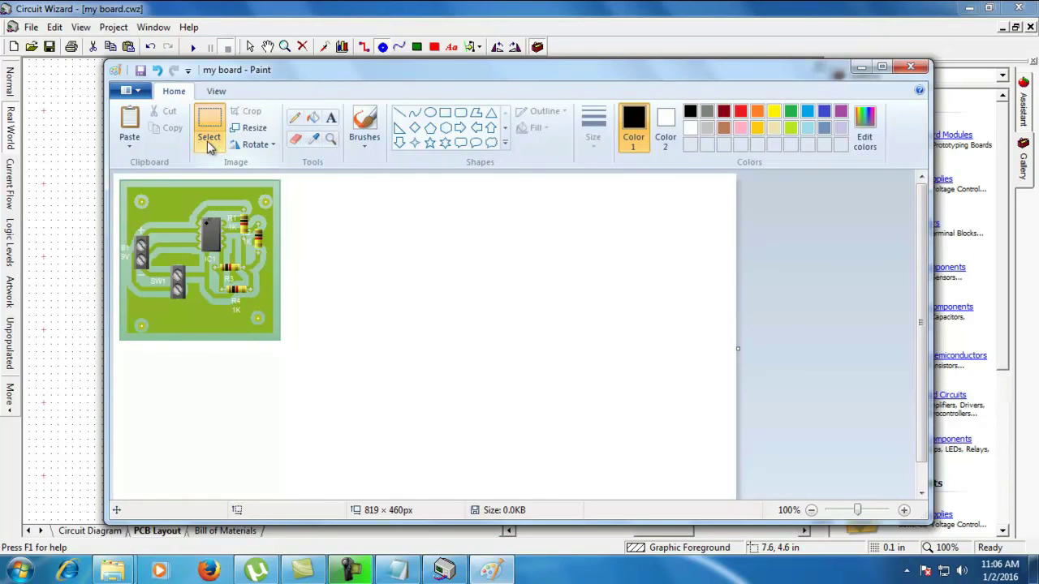
# Step: Crop the picture to a rectangular selection of about 220 × 220 px around the pasted board
pyautogui.click(208, 140)
pyautogui.click(119, 179)
pyautogui.moveTo(118, 179); pyautogui.dragTo(286, 344)
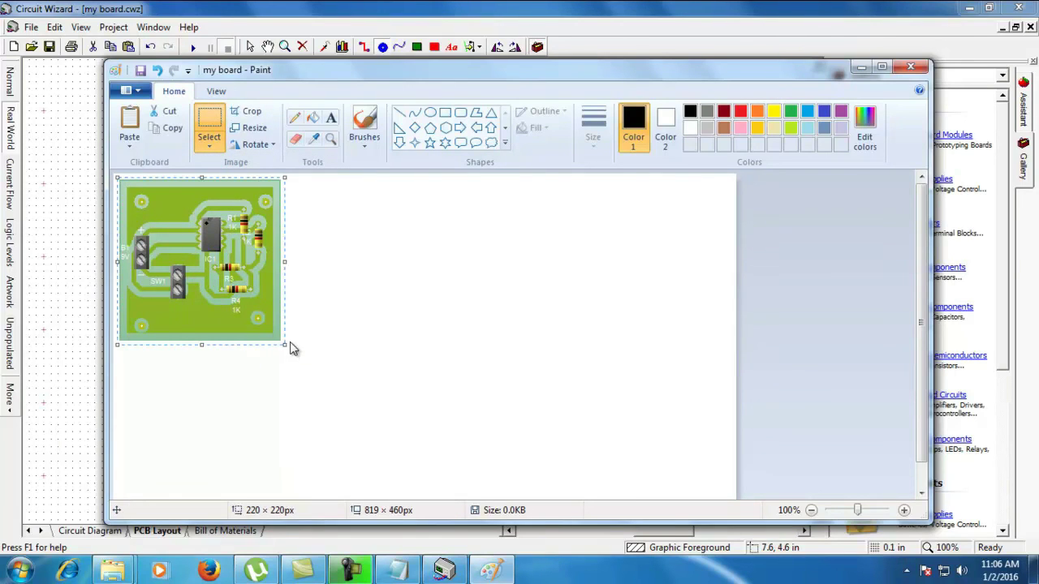
pyautogui.click(251, 113)
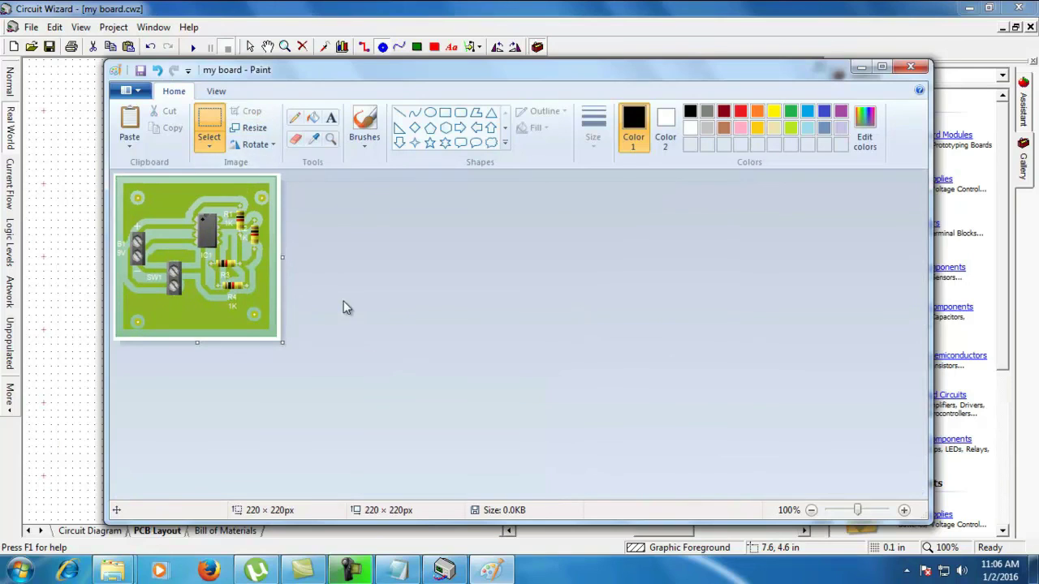
# Step: Save the cropped picture as a 24-bit bitmap over the existing "my board" file, and close Paint and Circuit Wizard
pyautogui.click(139, 70)
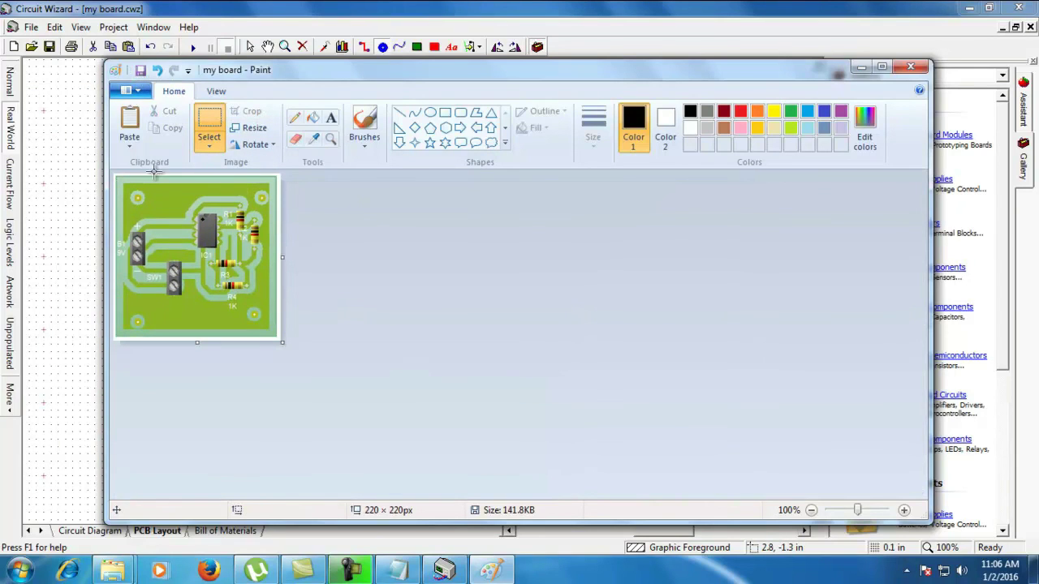
pyautogui.click(137, 91)
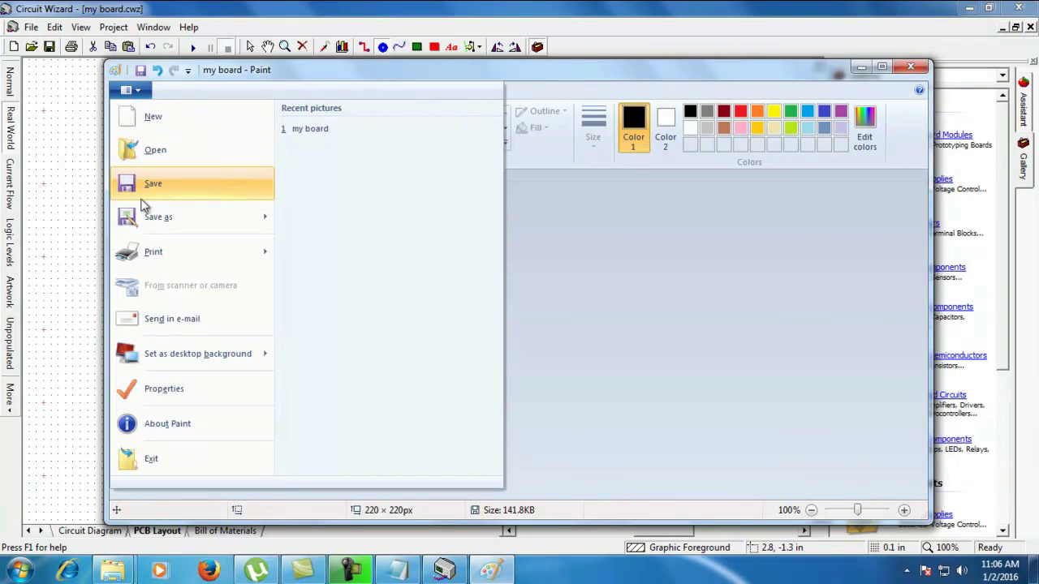
pyautogui.click(146, 216)
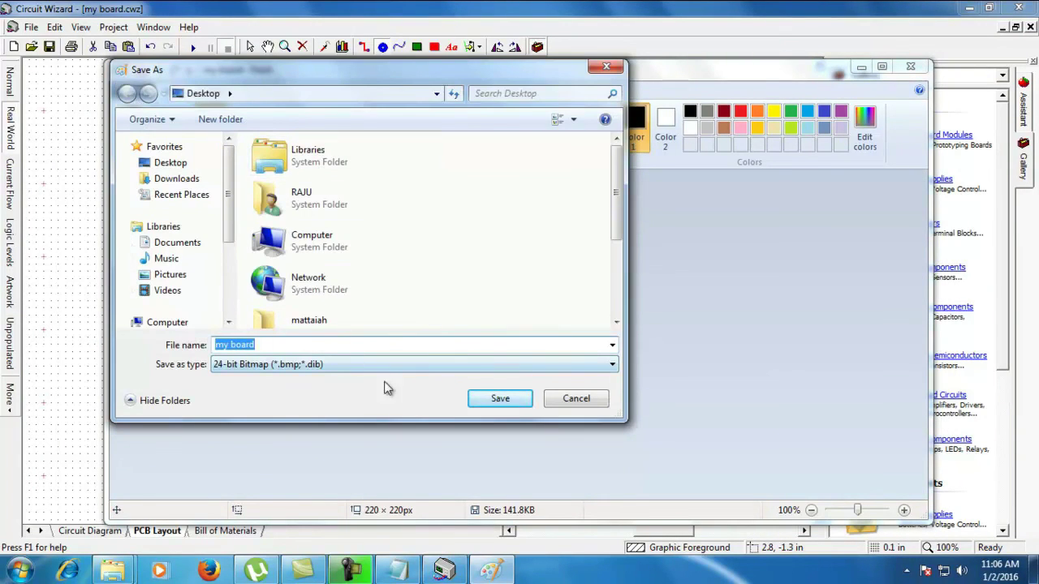
pyautogui.click(504, 398)
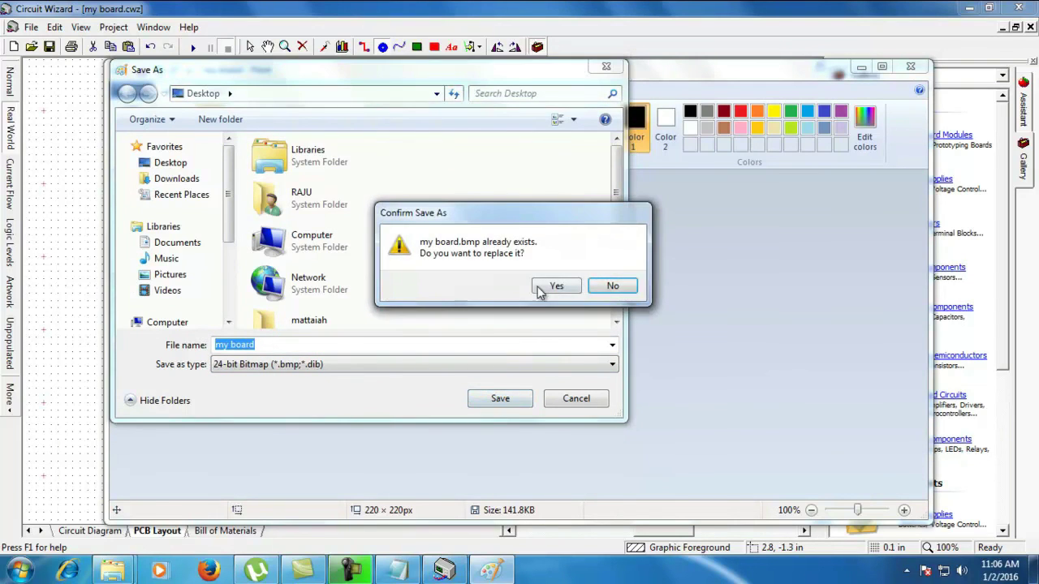
pyautogui.click(551, 287)
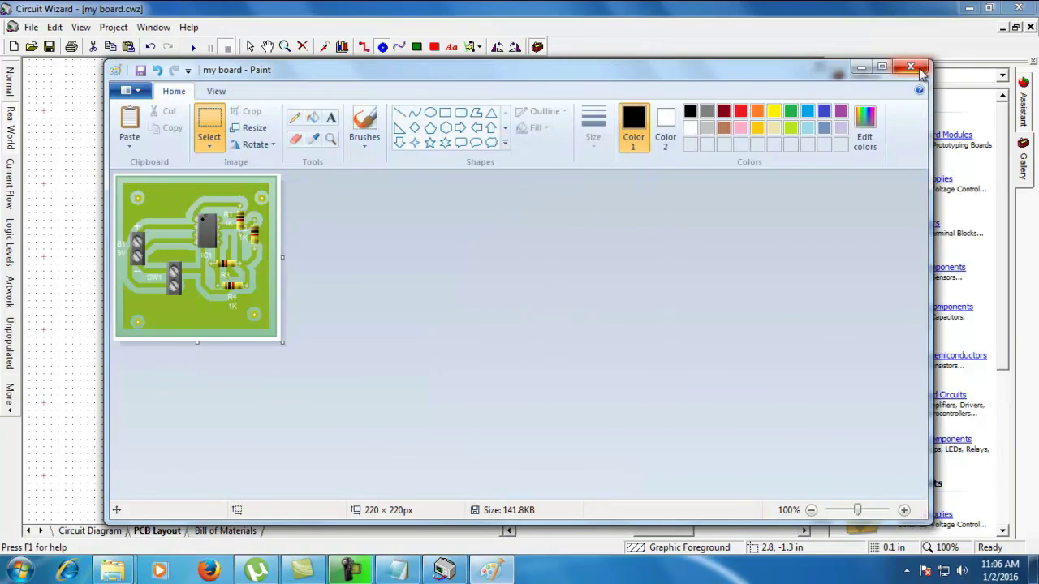
pyautogui.click(912, 68)
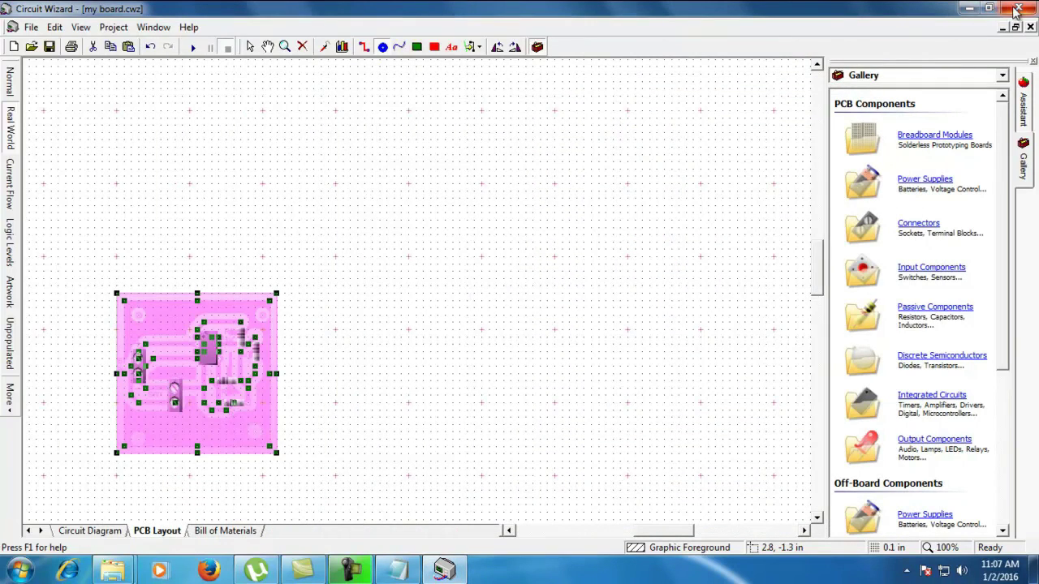
pyautogui.click(1016, 9)
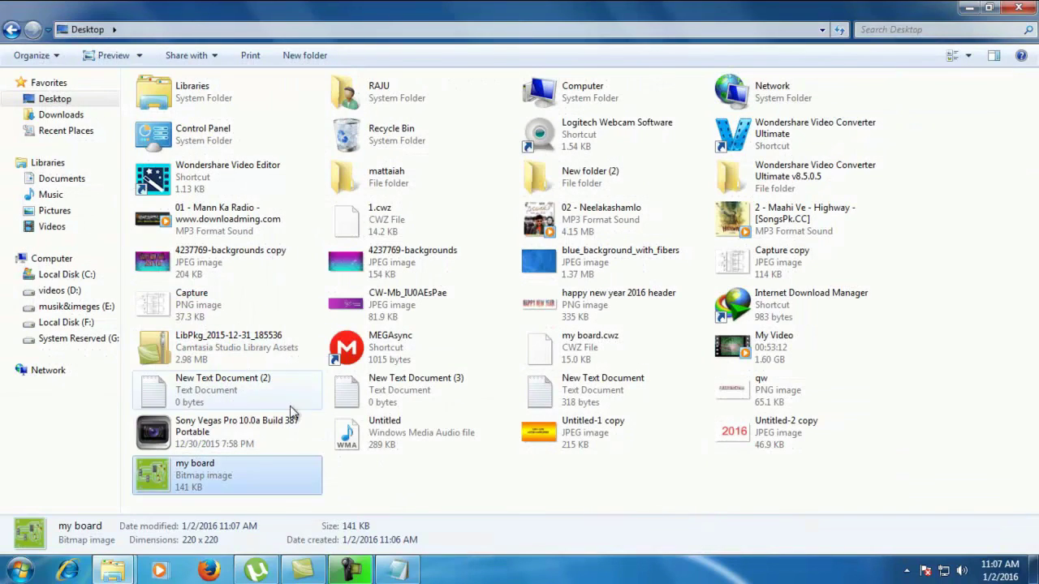
# Step: Preview the saved "my board" bitmap from the Desktop folder and close the viewer
pyautogui.rightClick(185, 475)
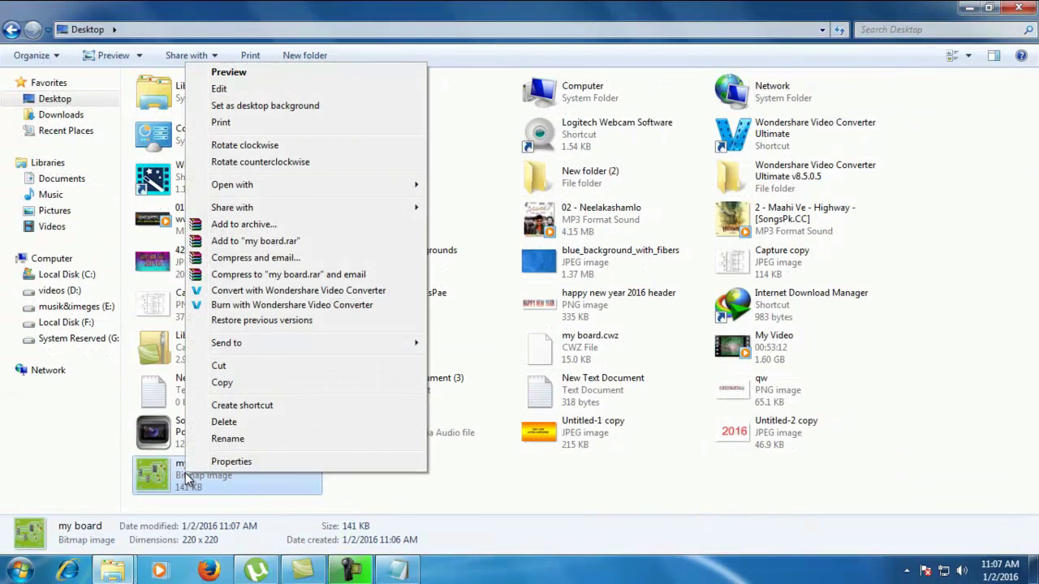
pyautogui.click(276, 73)
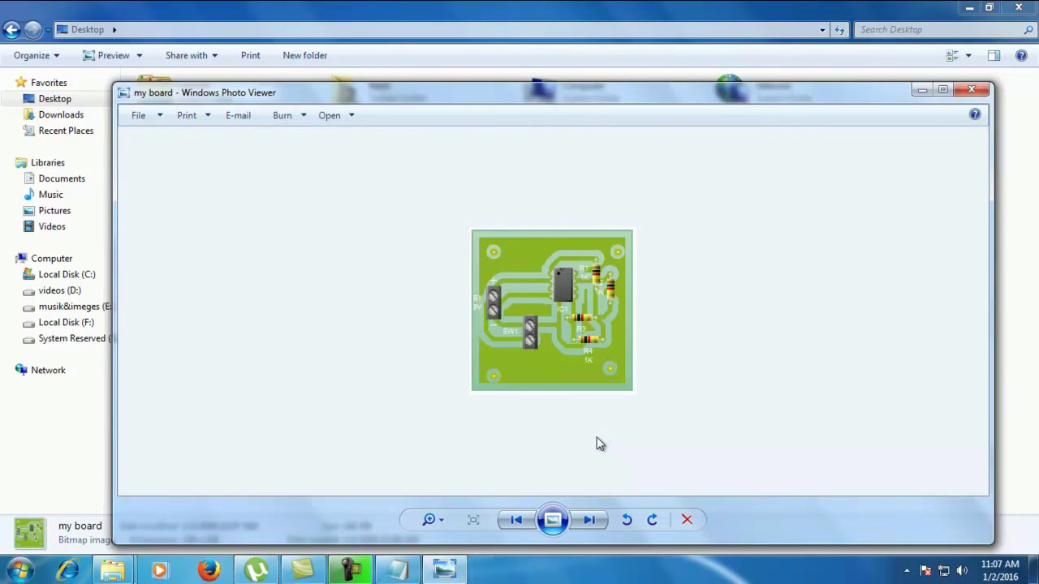
pyautogui.click(972, 90)
# Step: Close the Desktop folder window and the Notepad document, discarding the unsaved text changes
pyautogui.click(1019, 8)
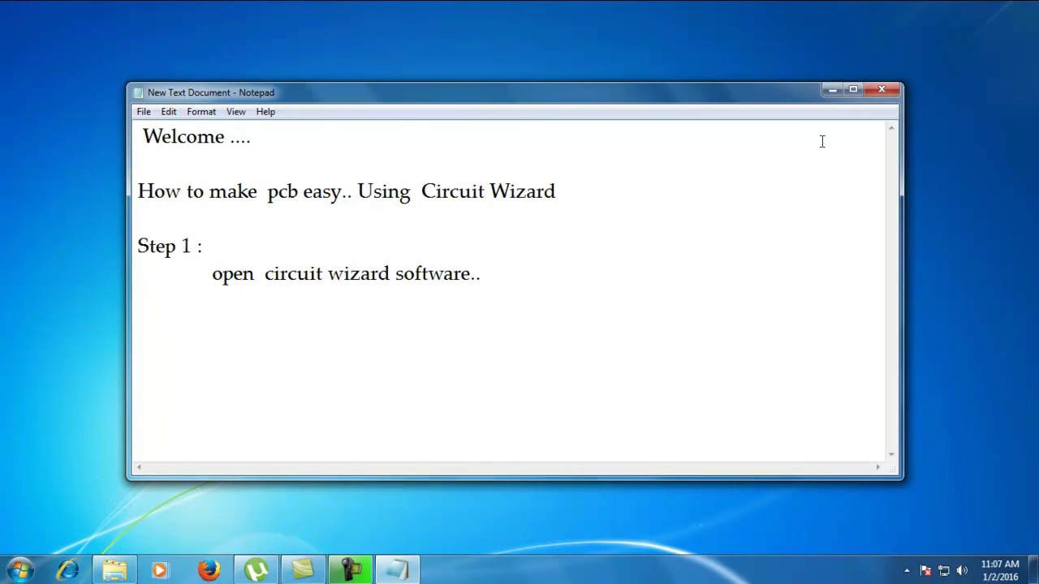
pyautogui.click(881, 89)
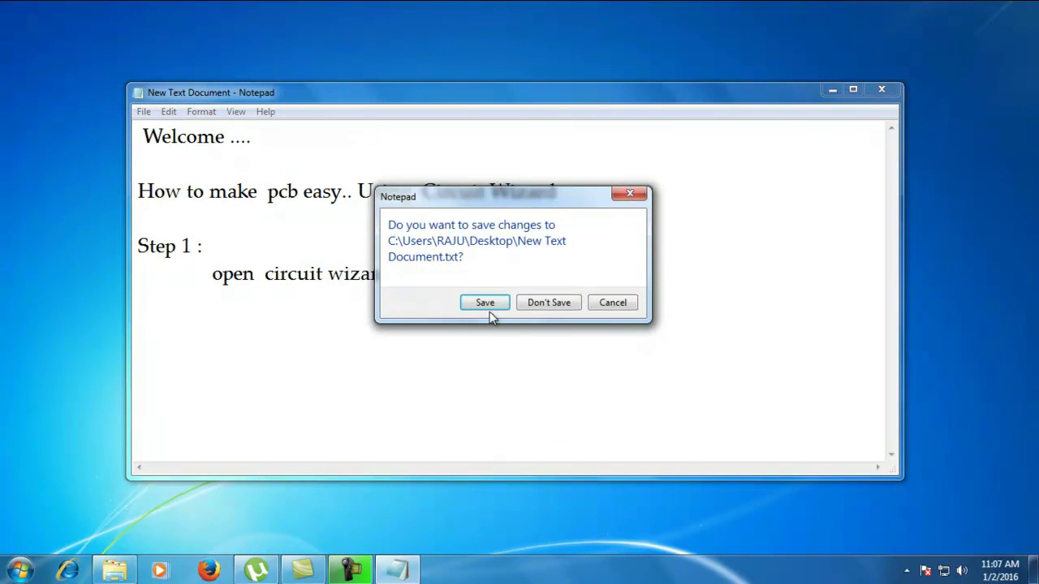
pyautogui.click(528, 303)
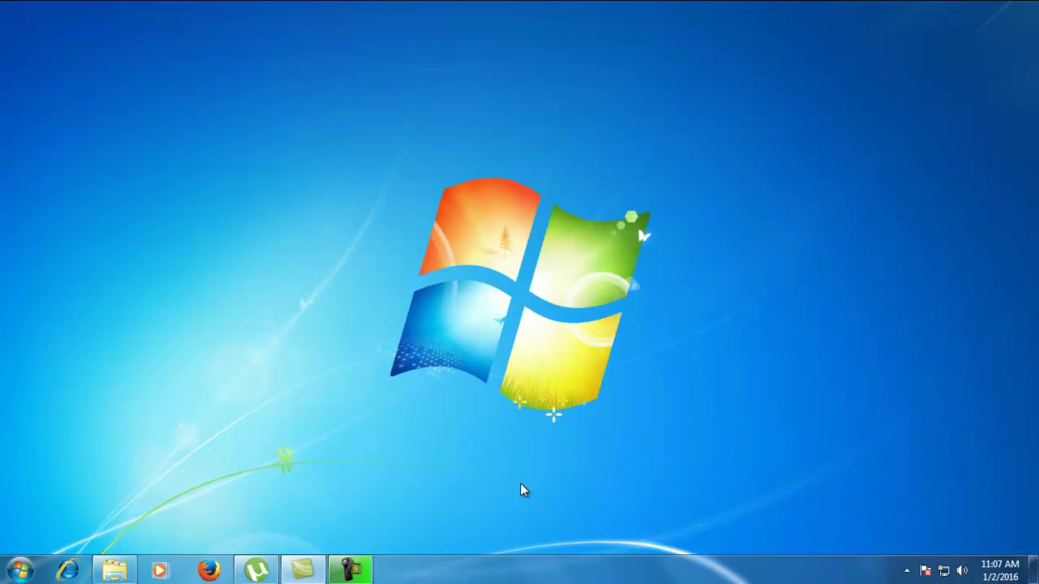